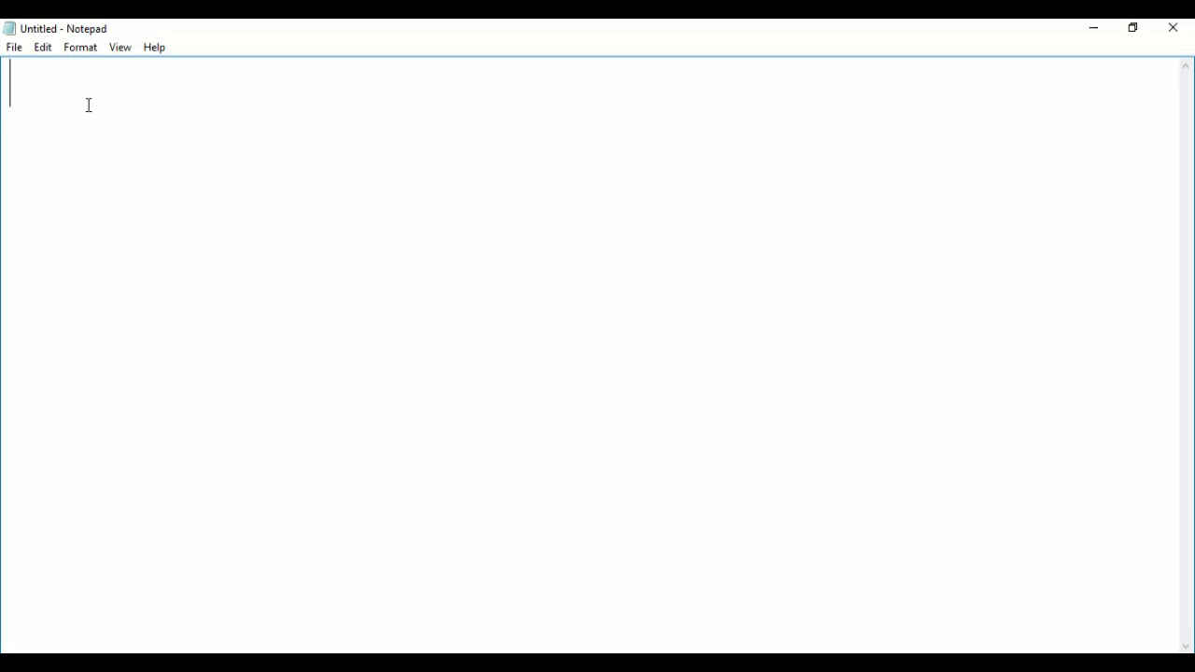
Type the title 'HOW TO ADD TOOLBOX UTILITIES IN SOLIDWORKS?', correcting the UTILITIES typo.
type("HOW ")
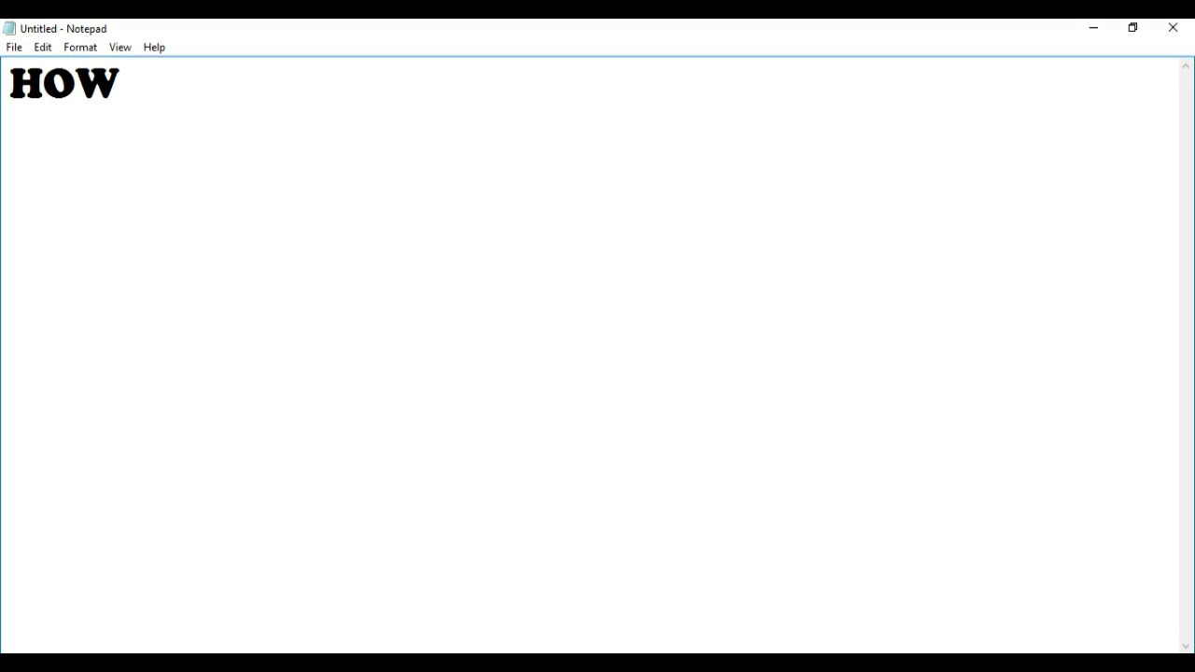
type("TO ADD ")
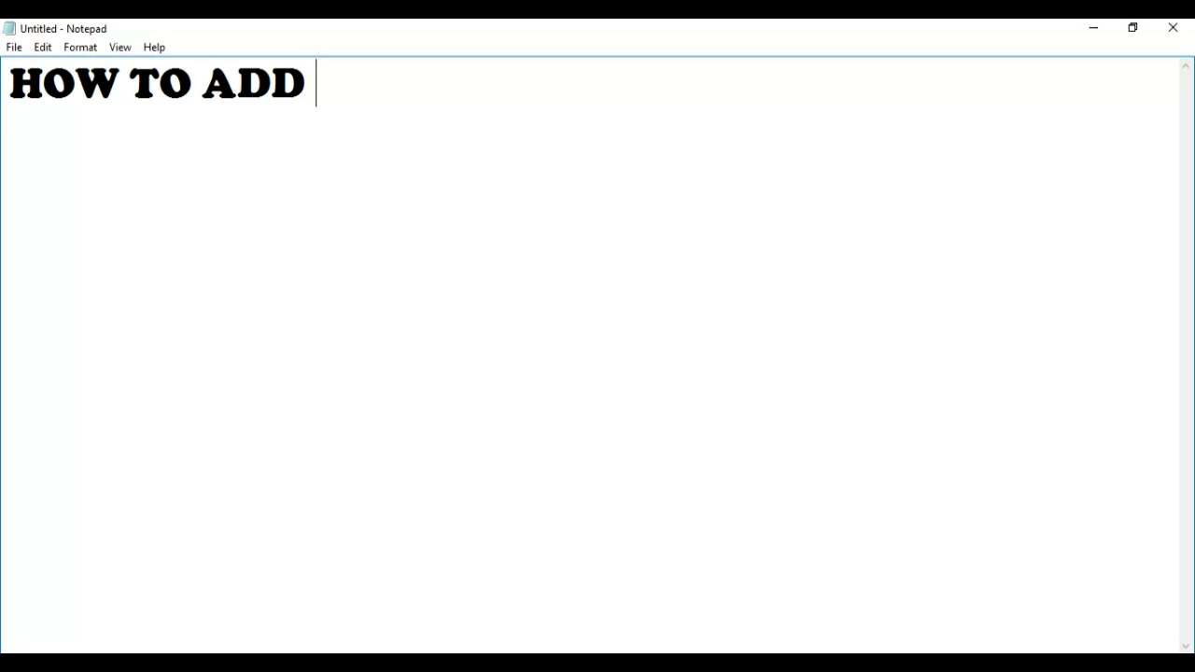
type("TOOL")
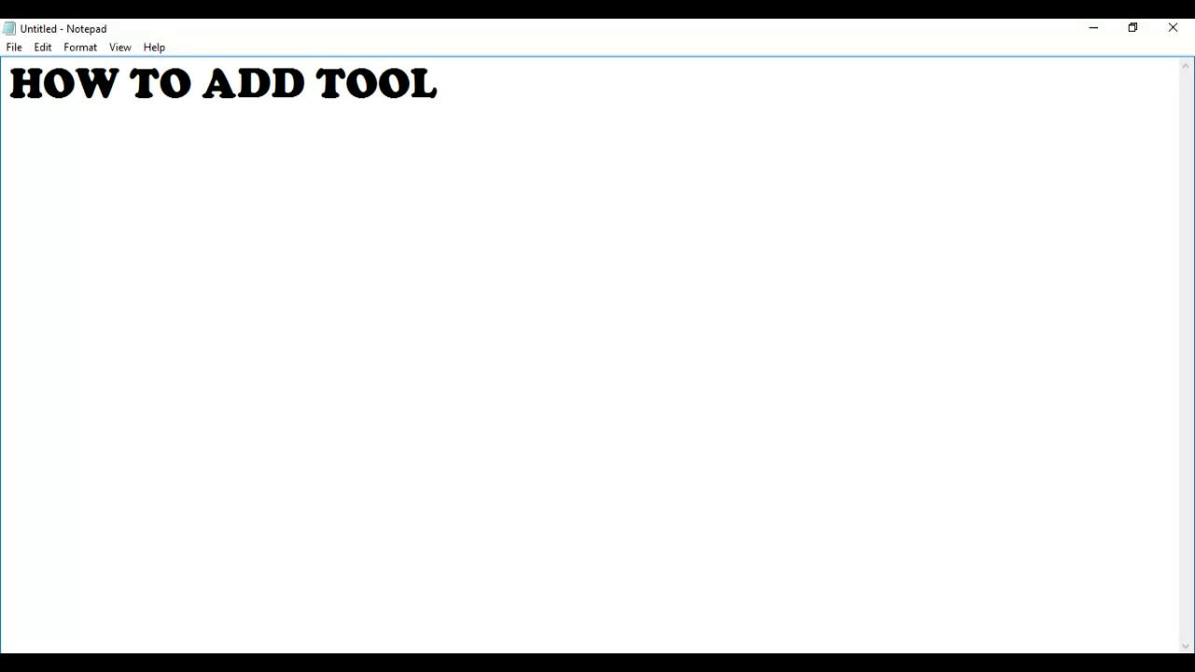
type("BO")
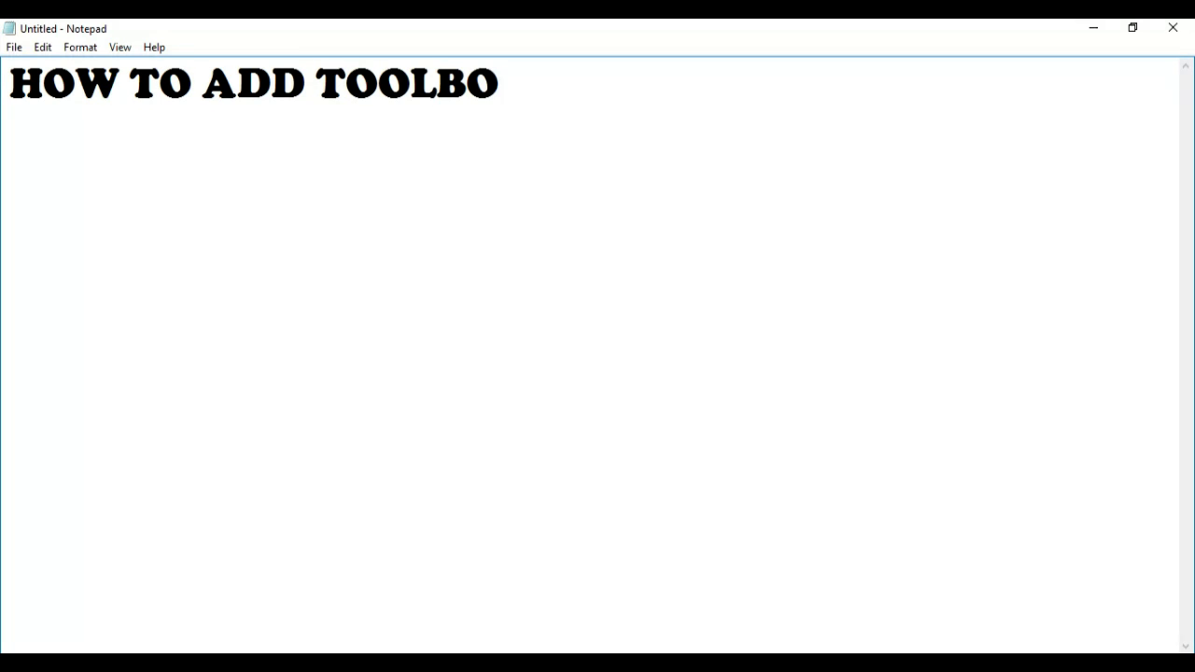
type("X ")
type("UTILITIE")
key("BackSpace")
type("IES")
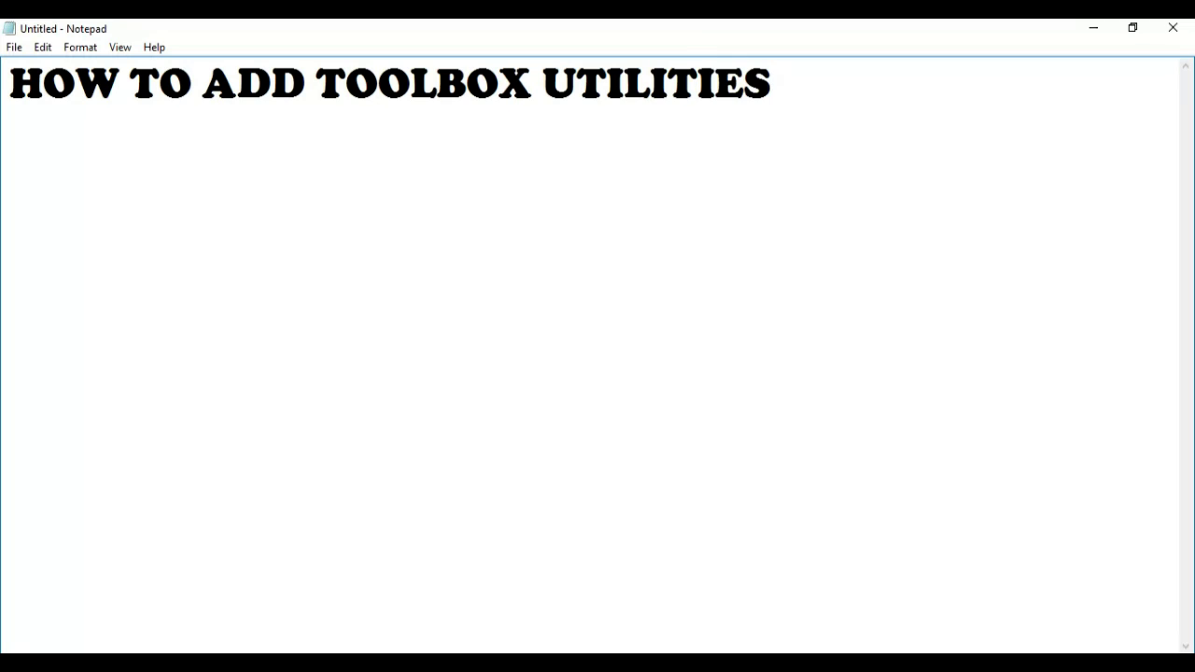
type("IN SOLID")
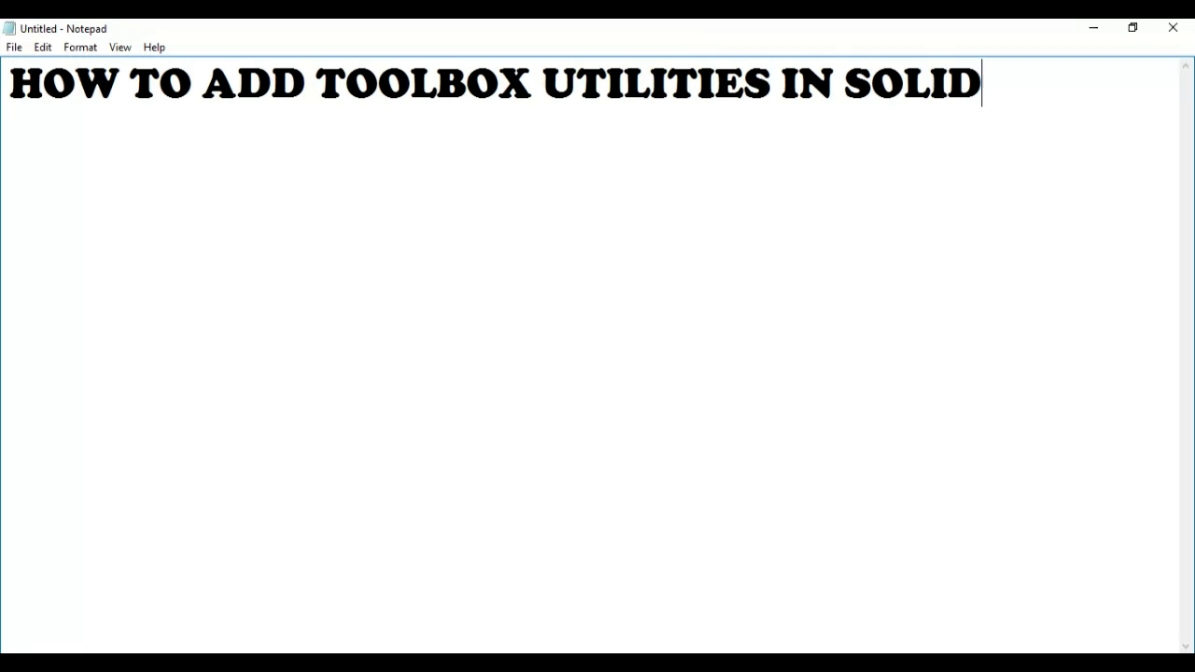
type("WORKS")
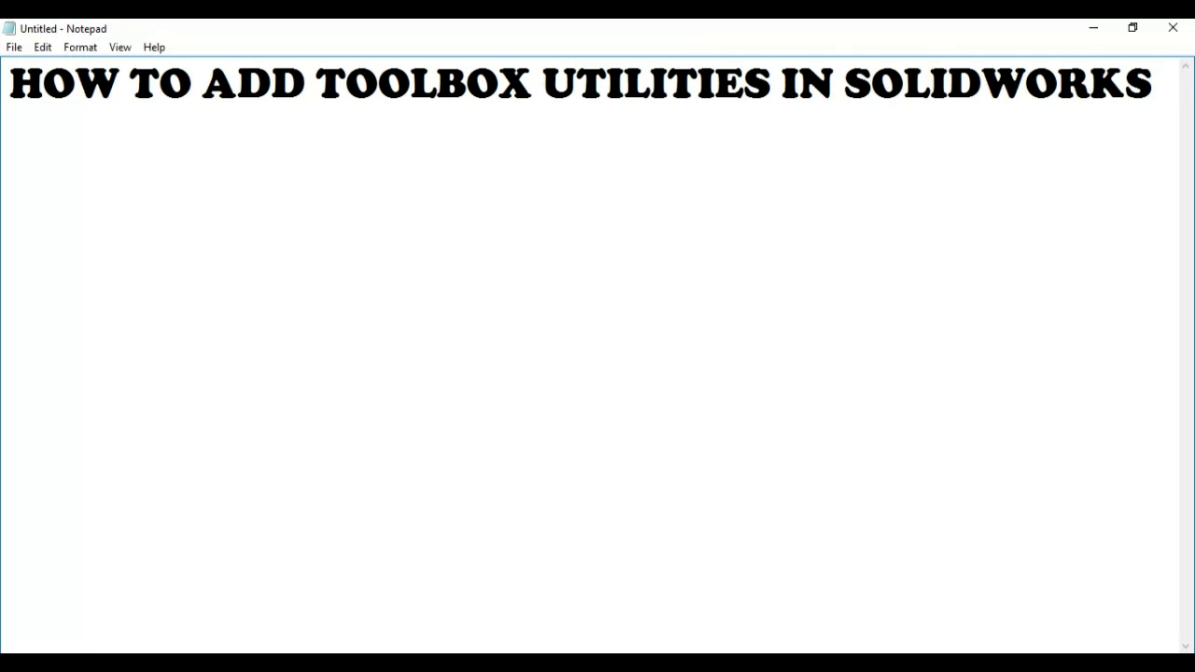
type("?")
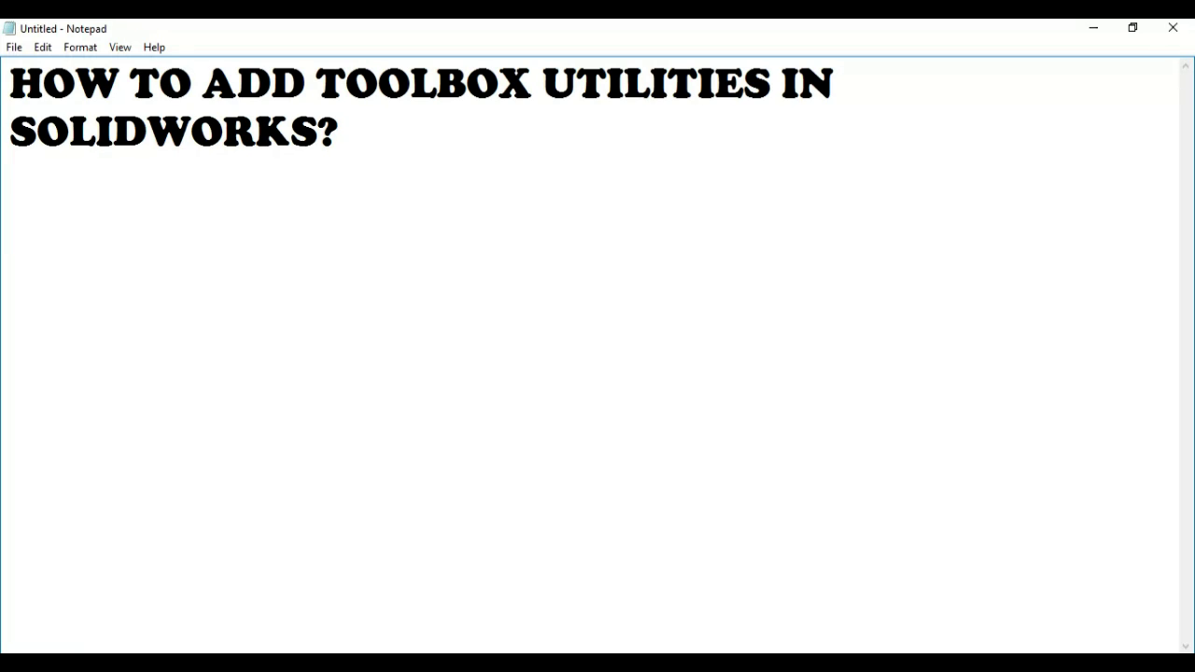
type("TO ")
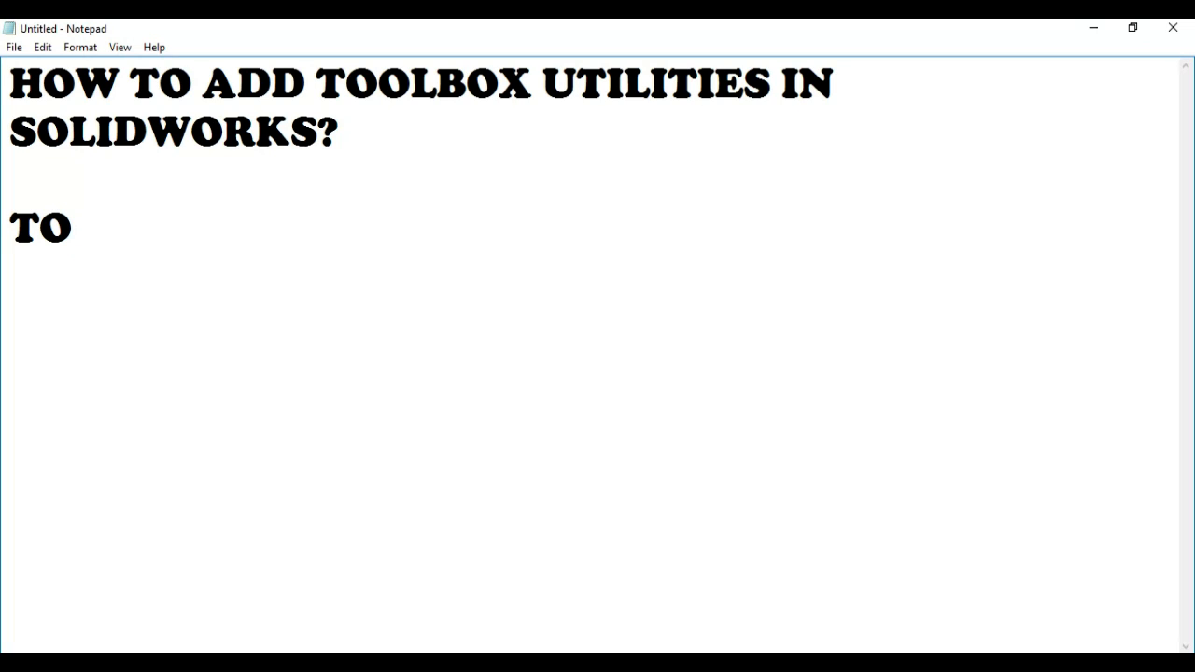
type("ADD ")
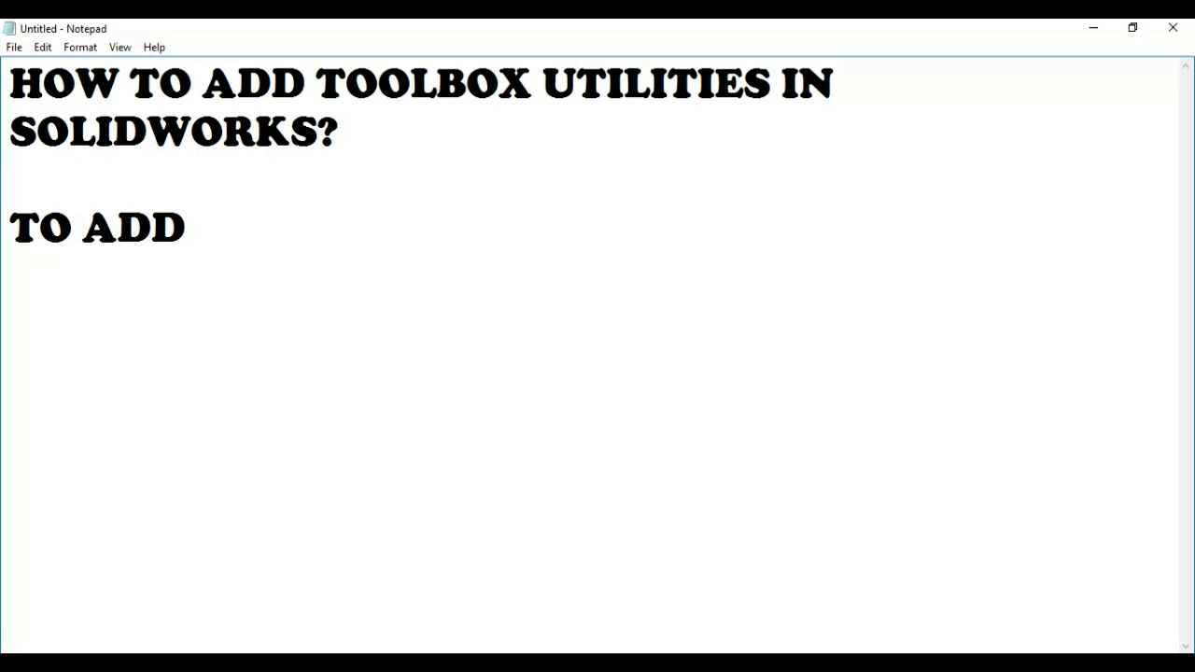
type("TOOL")
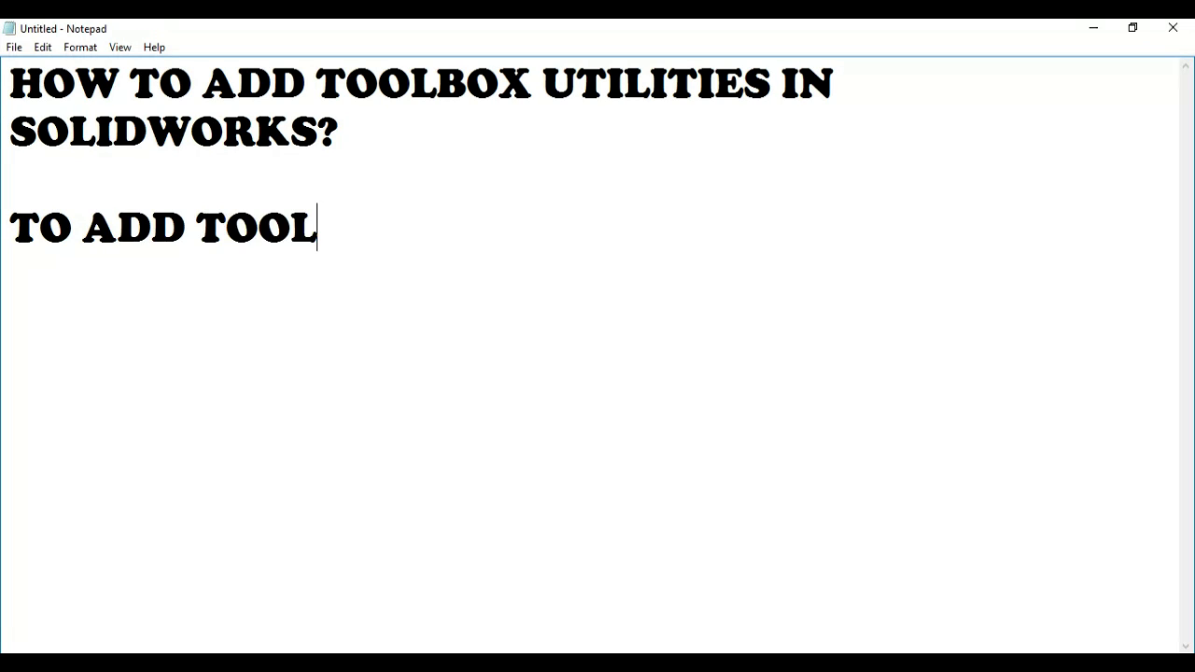
type("BOX ")
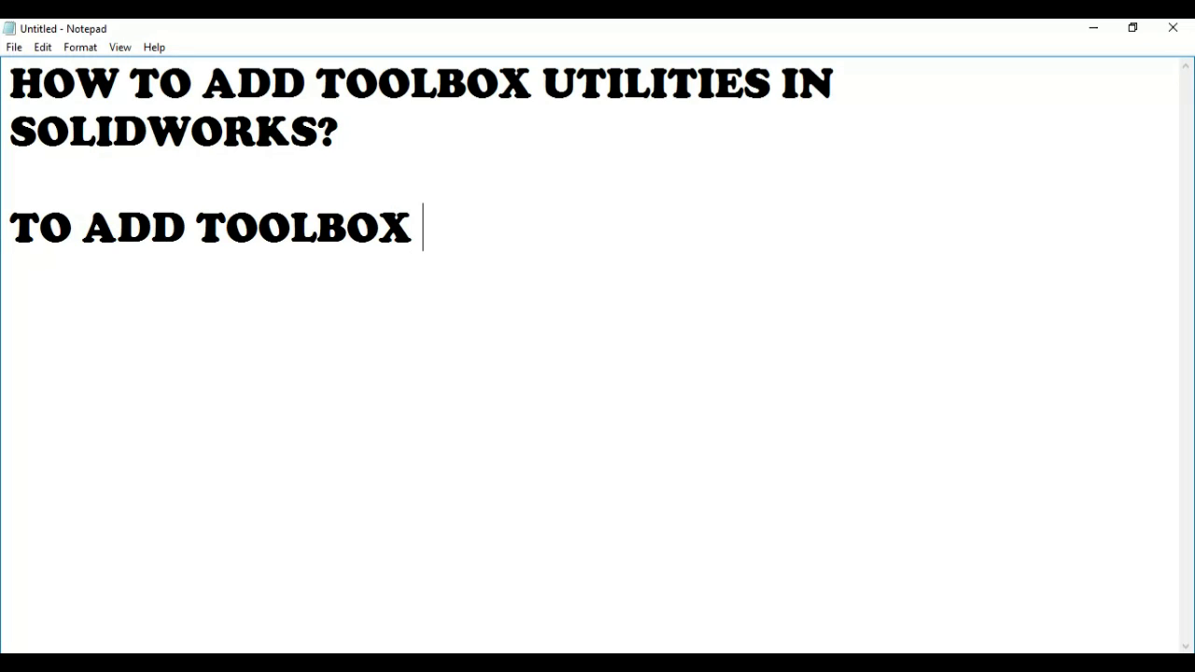
type("UTILITIES ")
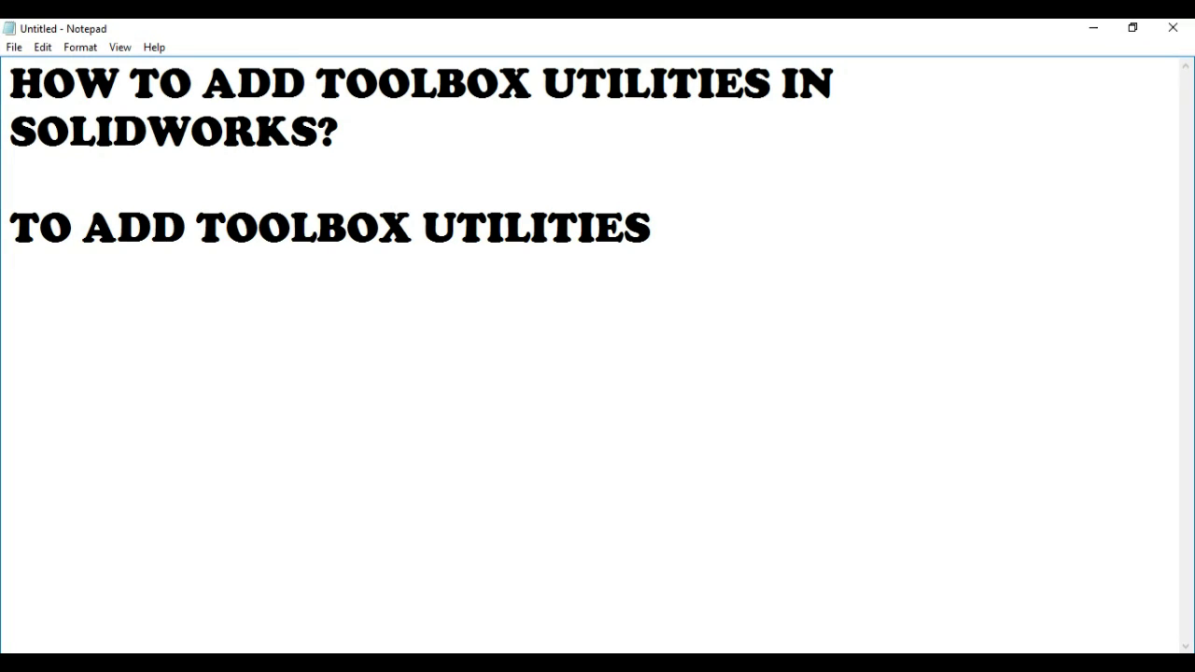
type("FOLLOW ")
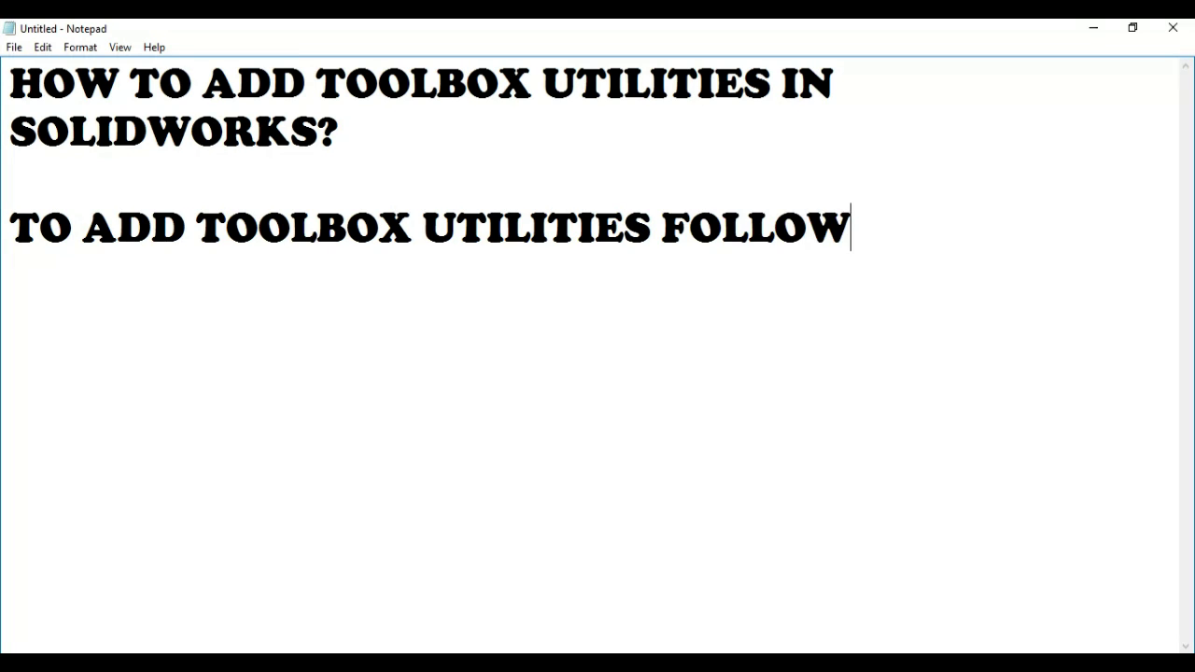
type("B")
type("ELOW S")
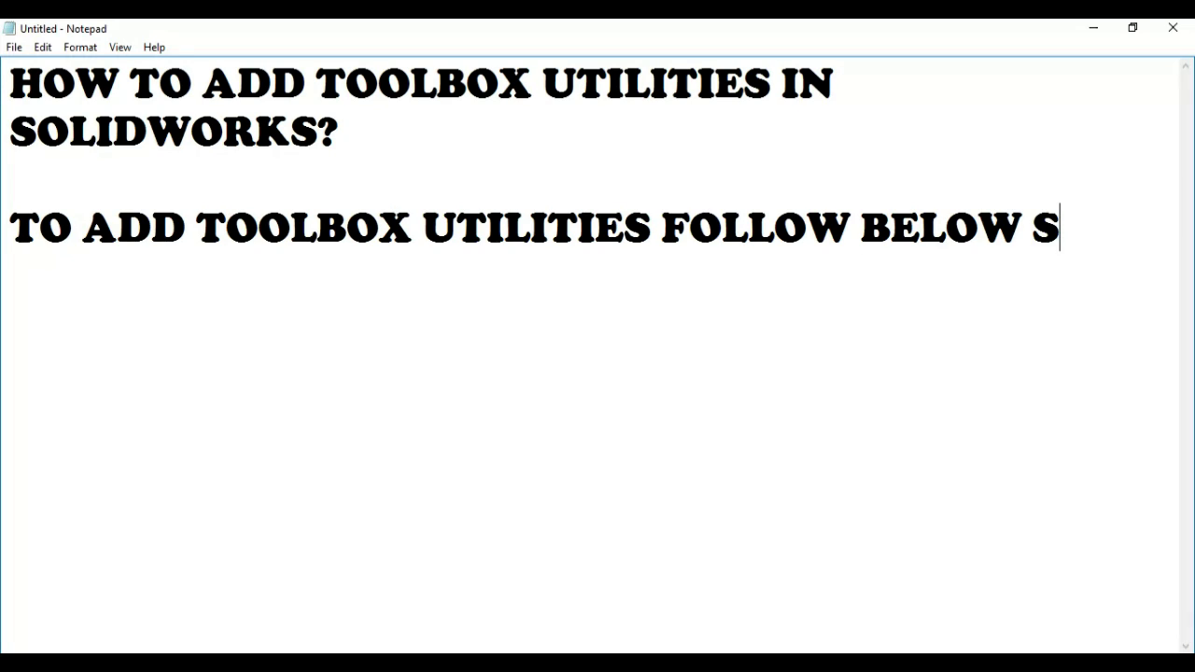
type("Y")
Finish the intro line as 'TO ADD TOOLBOX UTILITIES FOLLOW BELOW STEPS:-' and start a new line.
key("BackSpace")
type("TE")
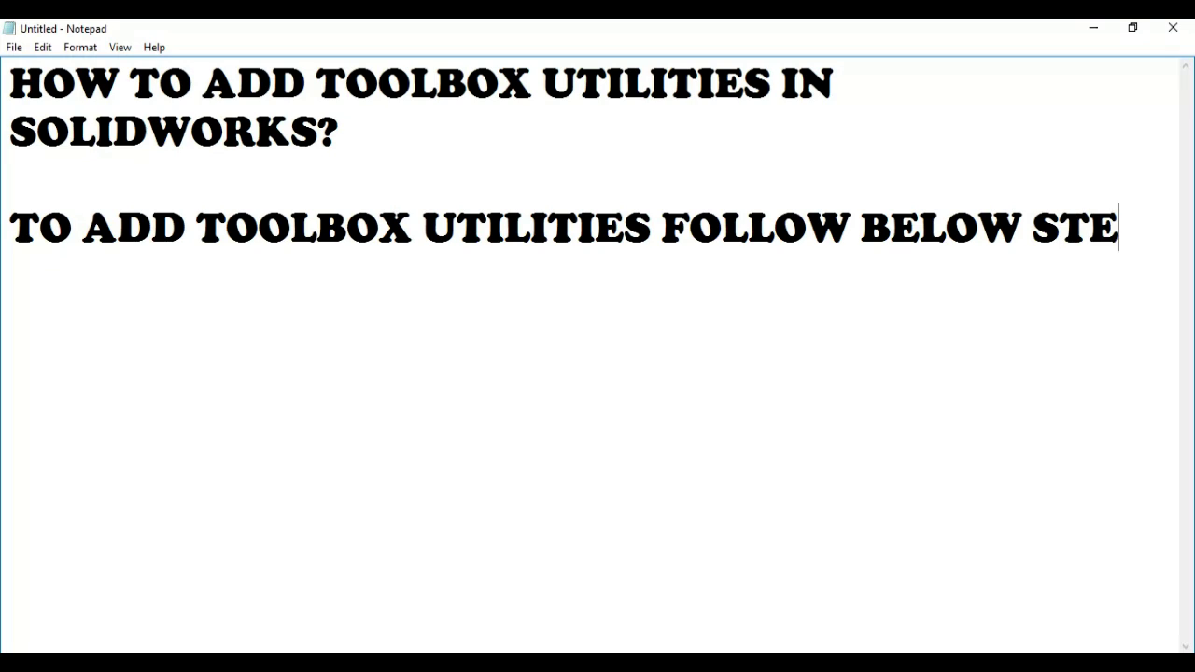
type("PS")
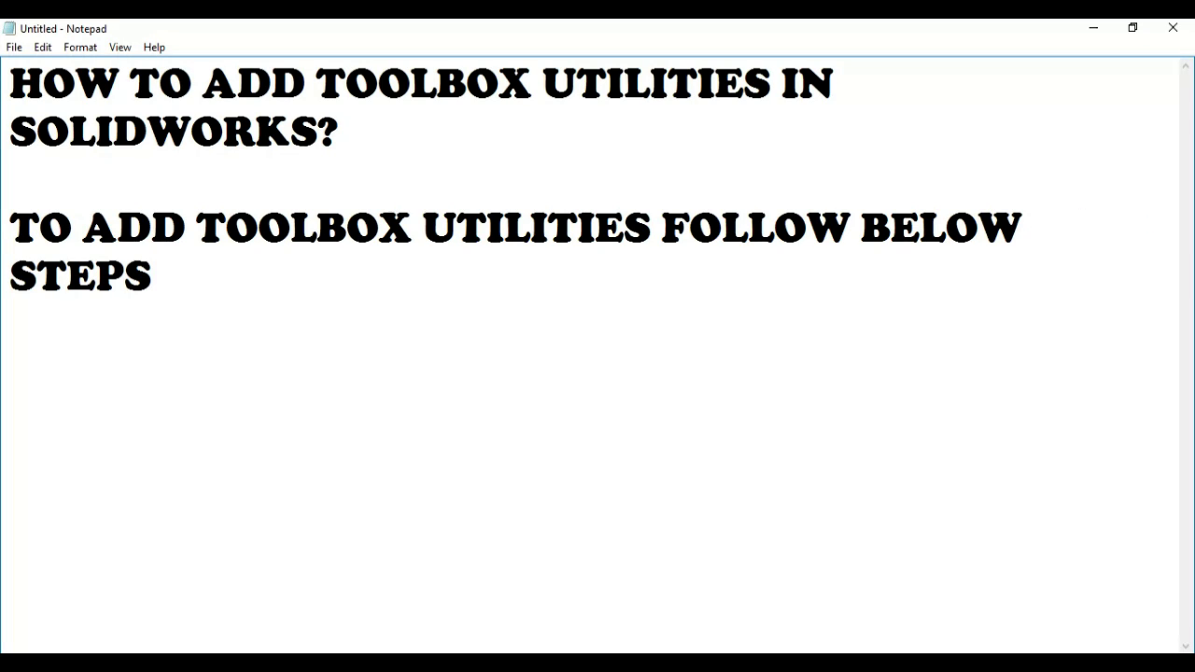
type(":-")
key("Return")
Add '1. OPEN SOLIDWORKS' and '2. CLICK ON NEW DOCUMENTS', then begin step 3 about ADD INS.
type("1. ")
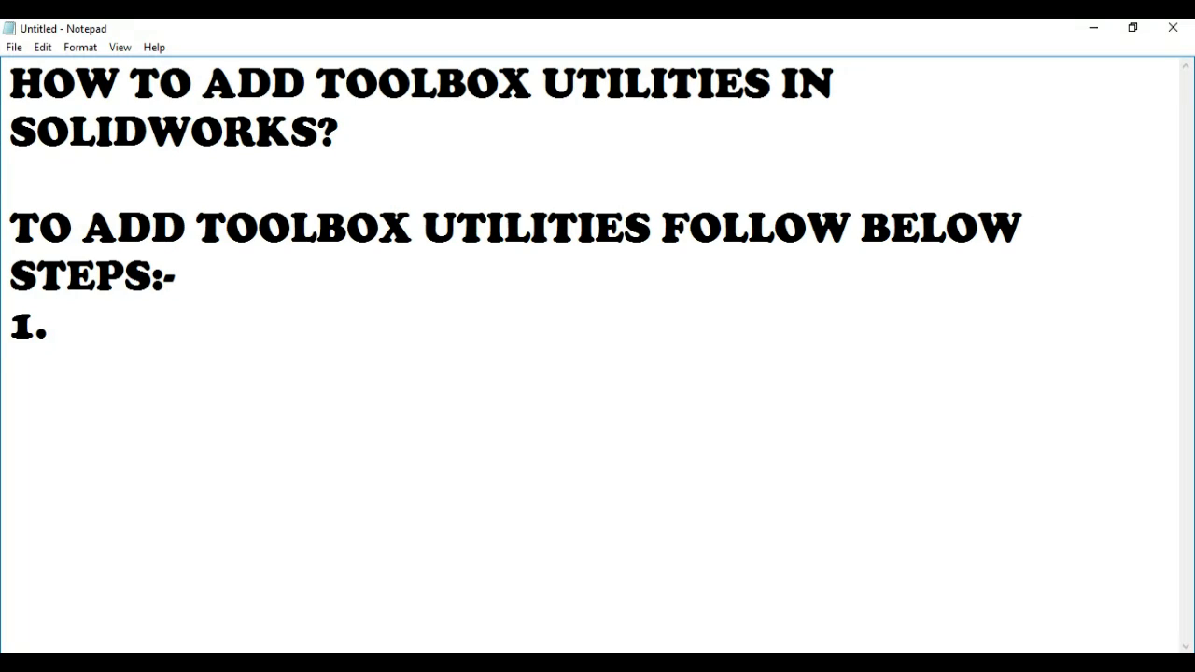
type("cL")
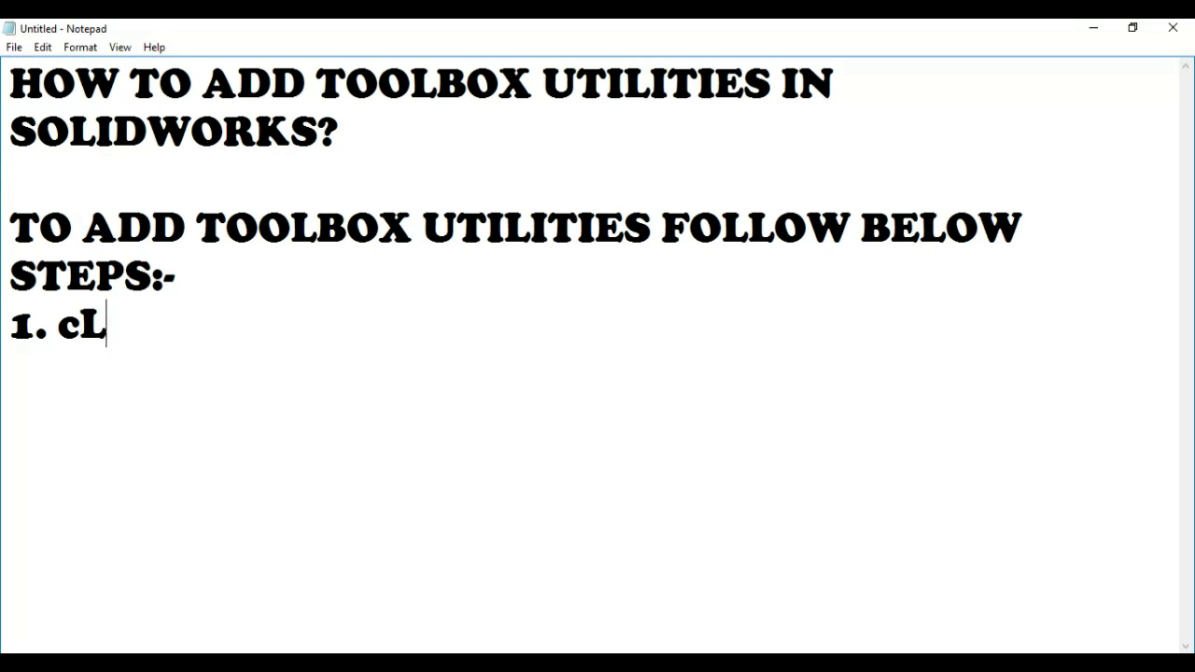
type("I")
key("BackSpace")
key("BackSpace")
key("BackSpace")
type("OPEN SOLI")
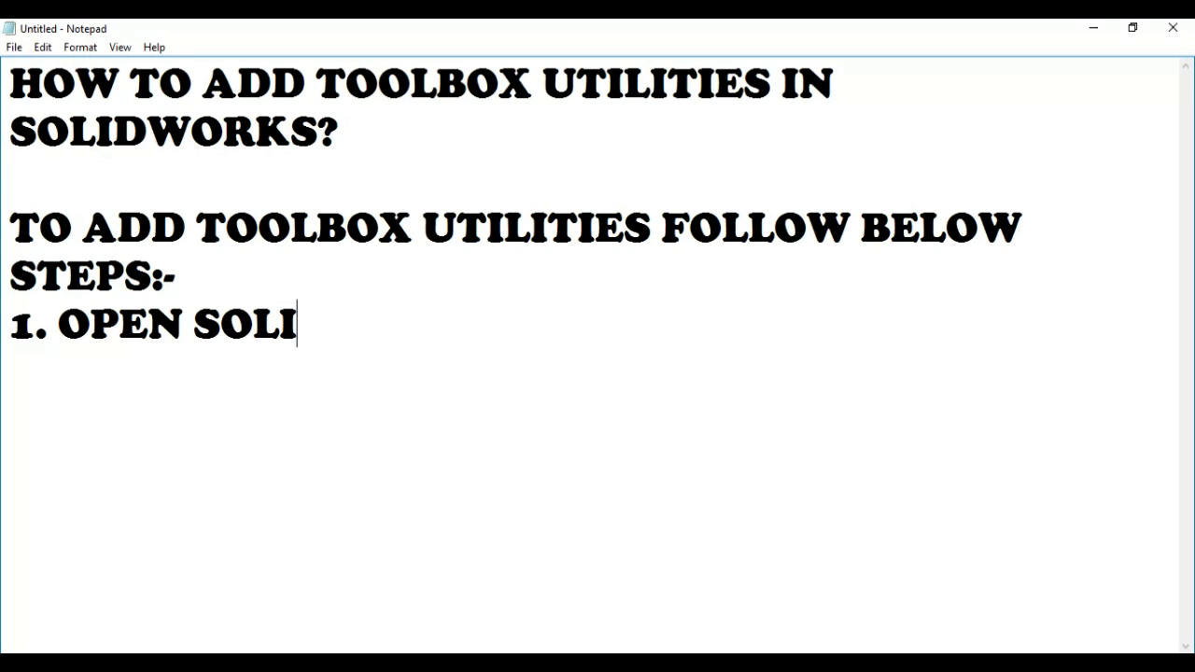
type("DWORKS")
key("Return")
type("2. ")
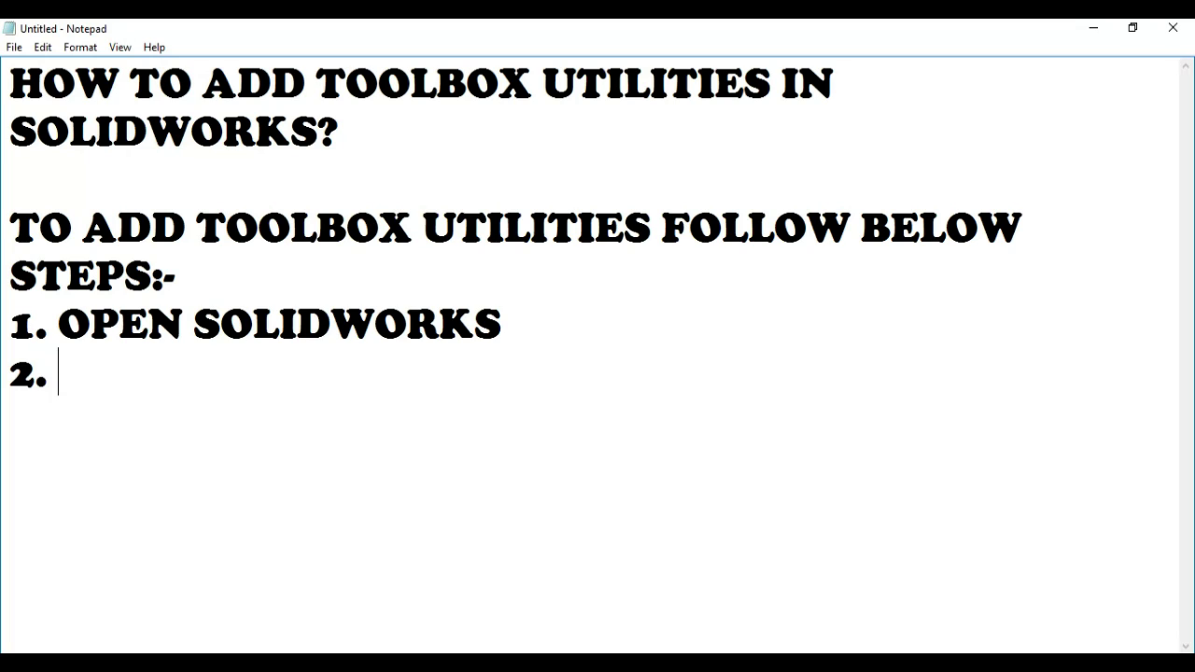
type("CLI")
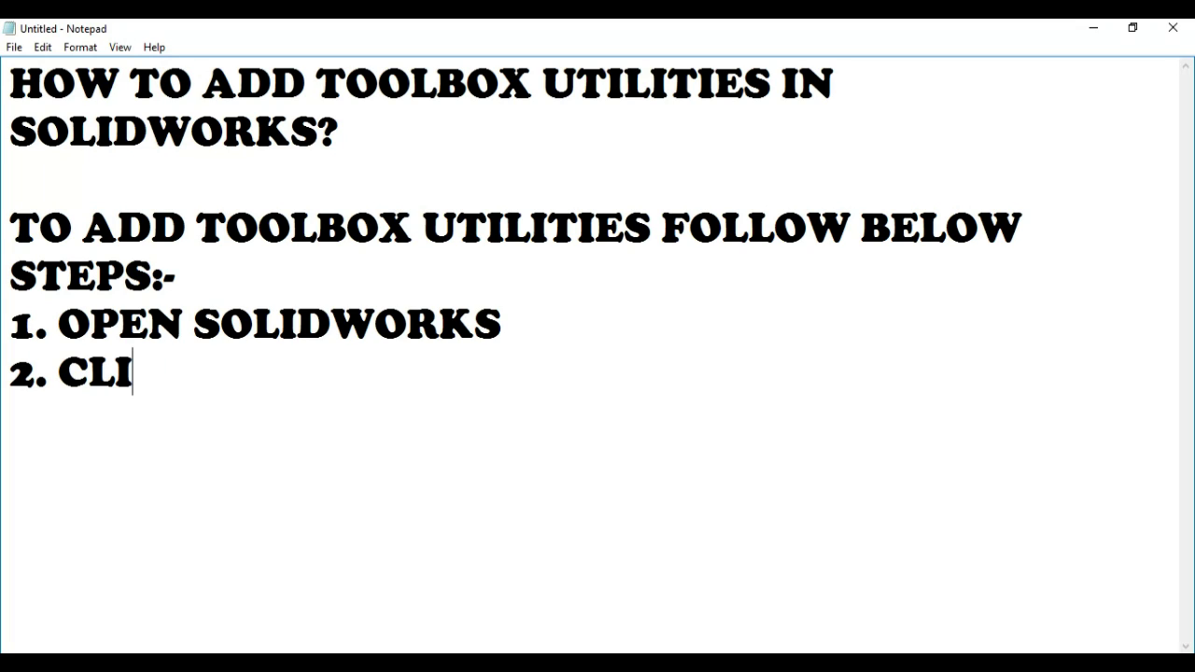
type("CK ON ")
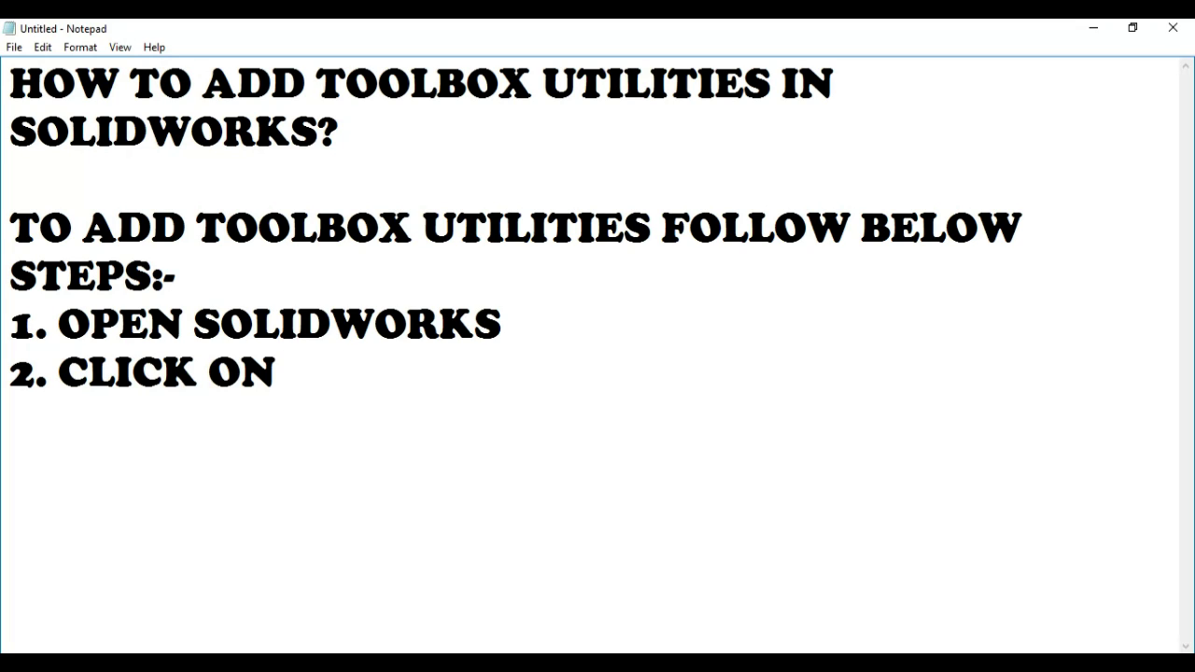
type("NEW DO")
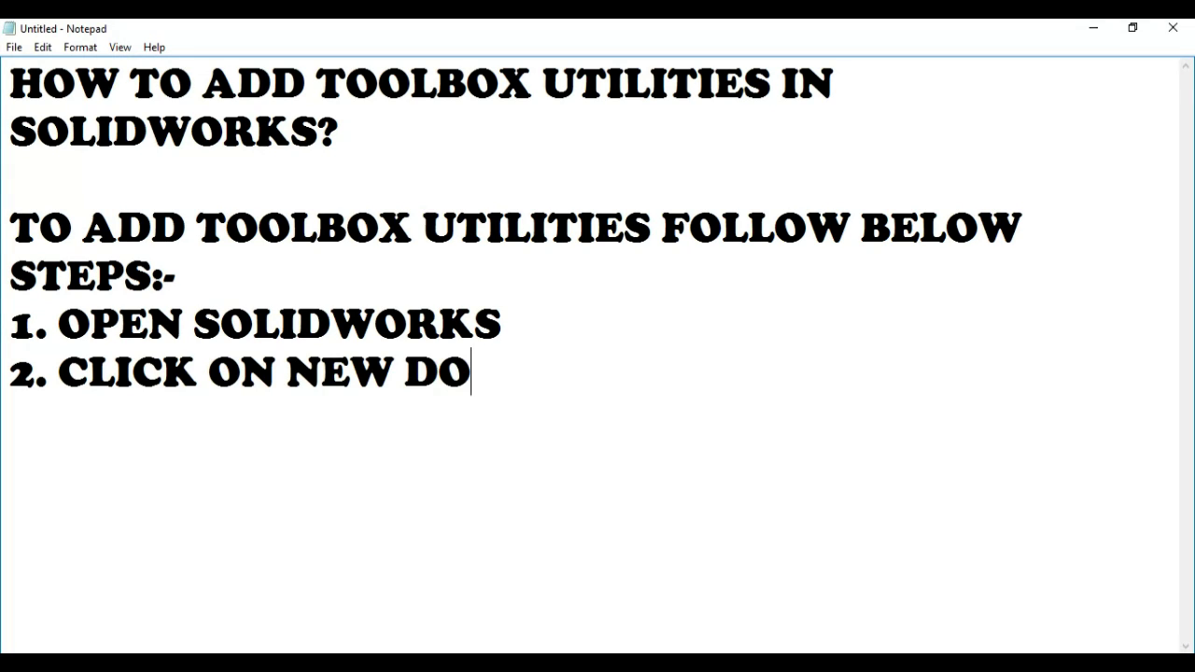
type("CUMENT")
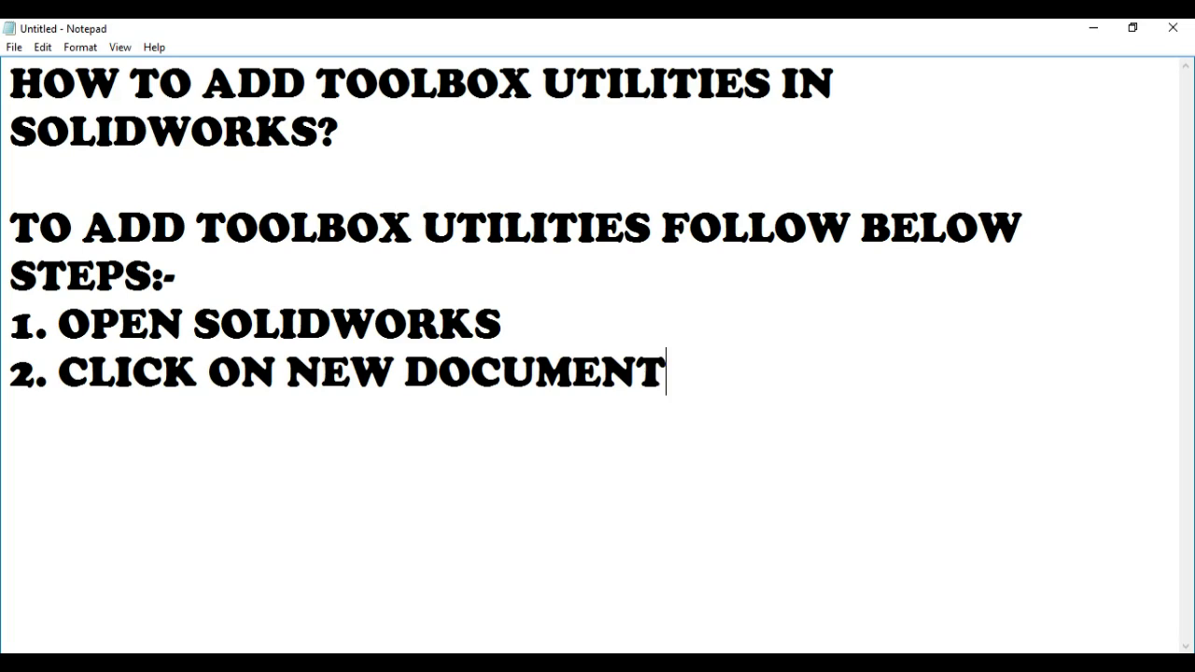
type("S")
key("Return")
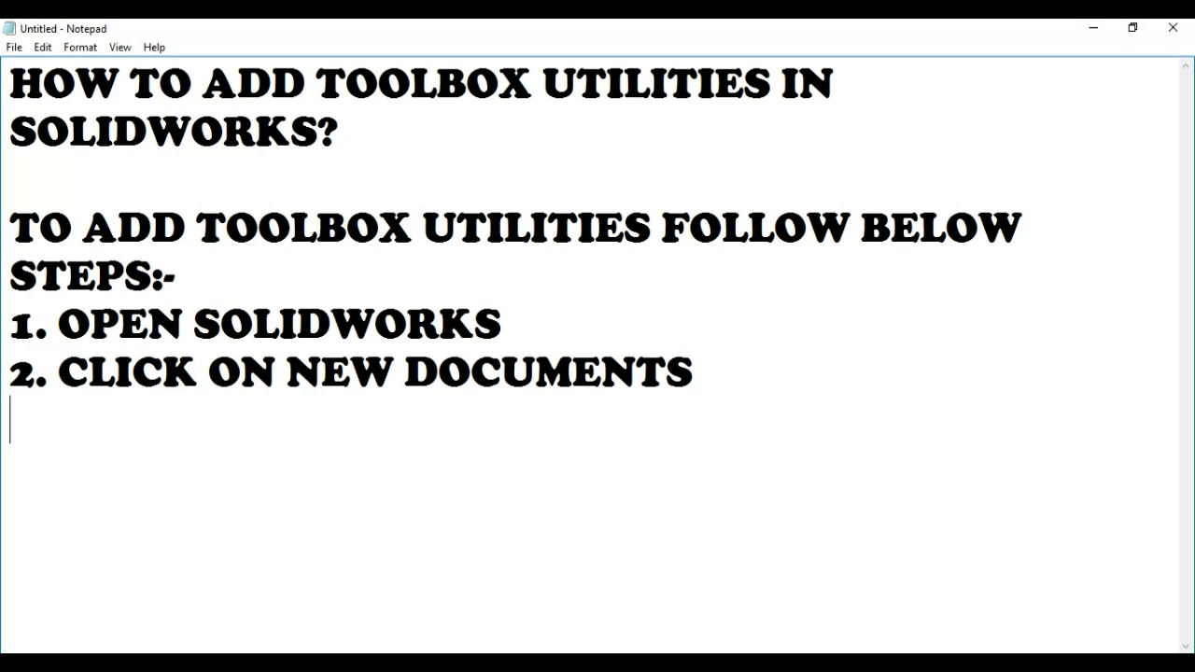
type("3.")
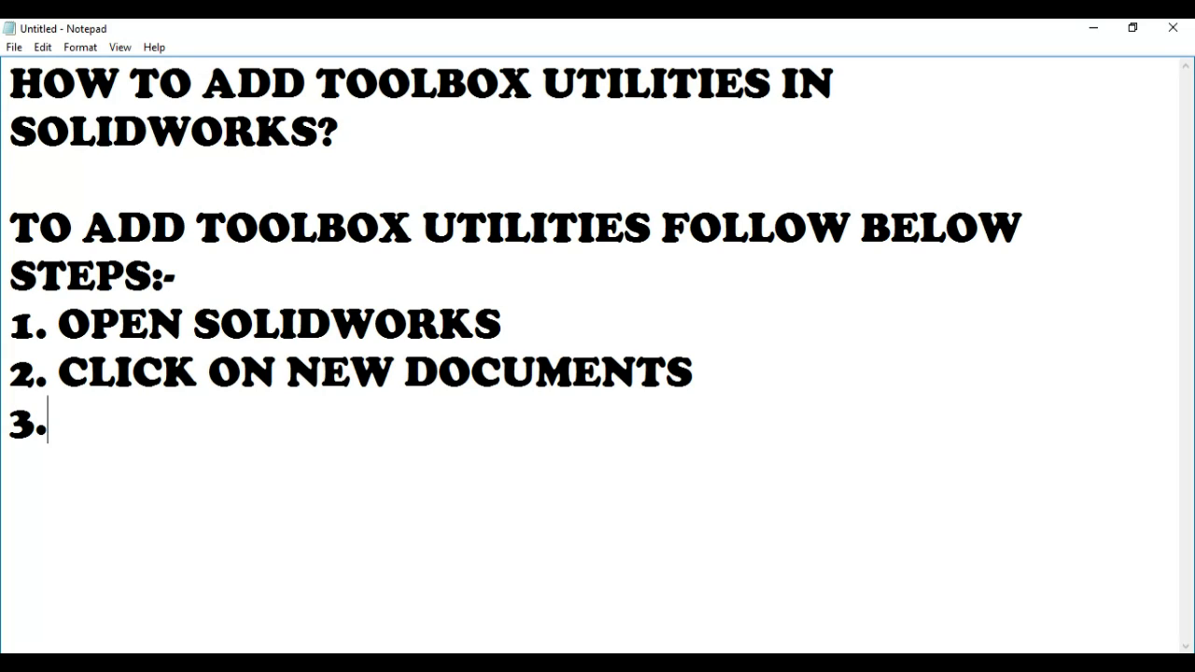
type("GO T")
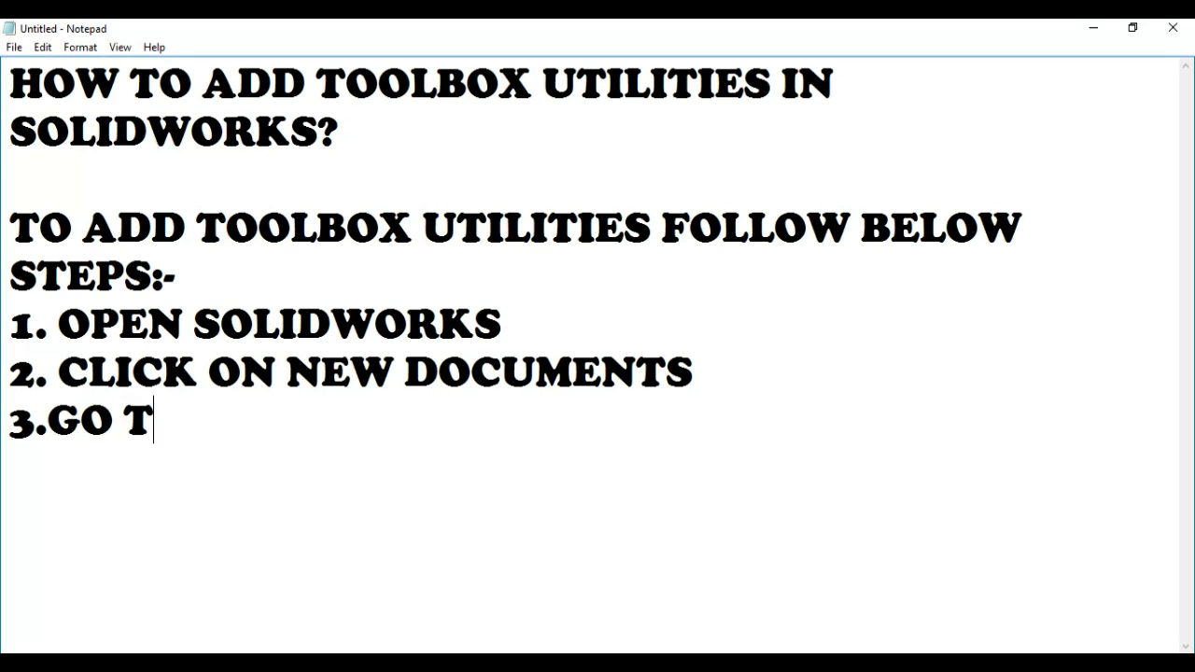
type("O")
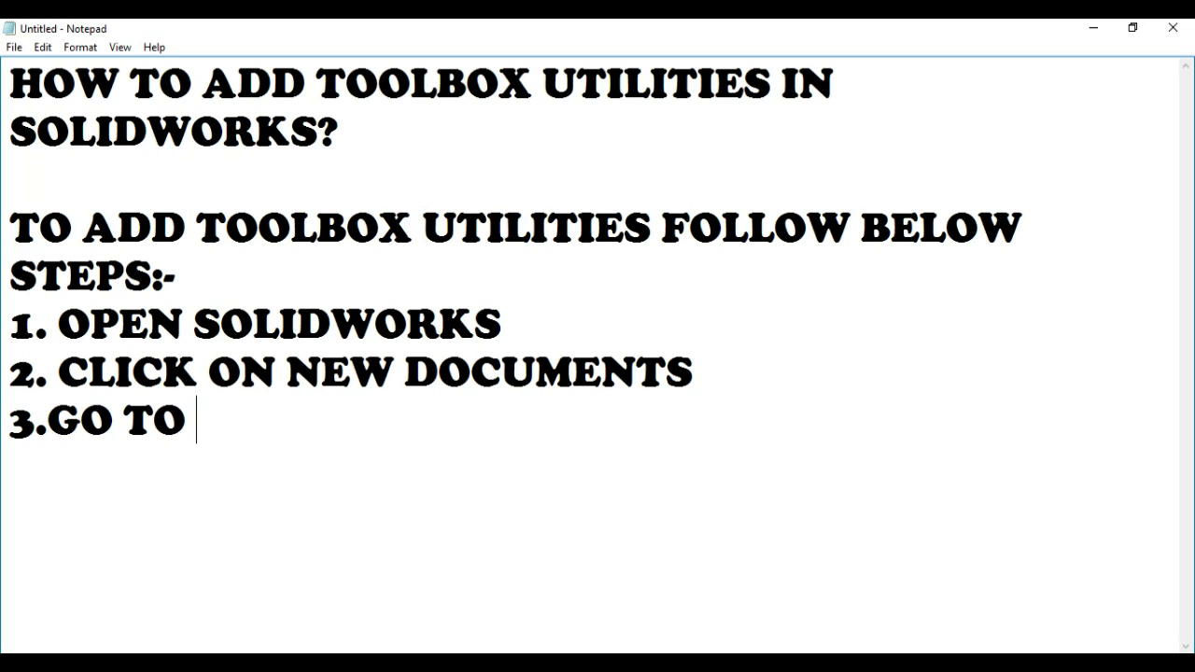
type(" TOOLS, THEN ")
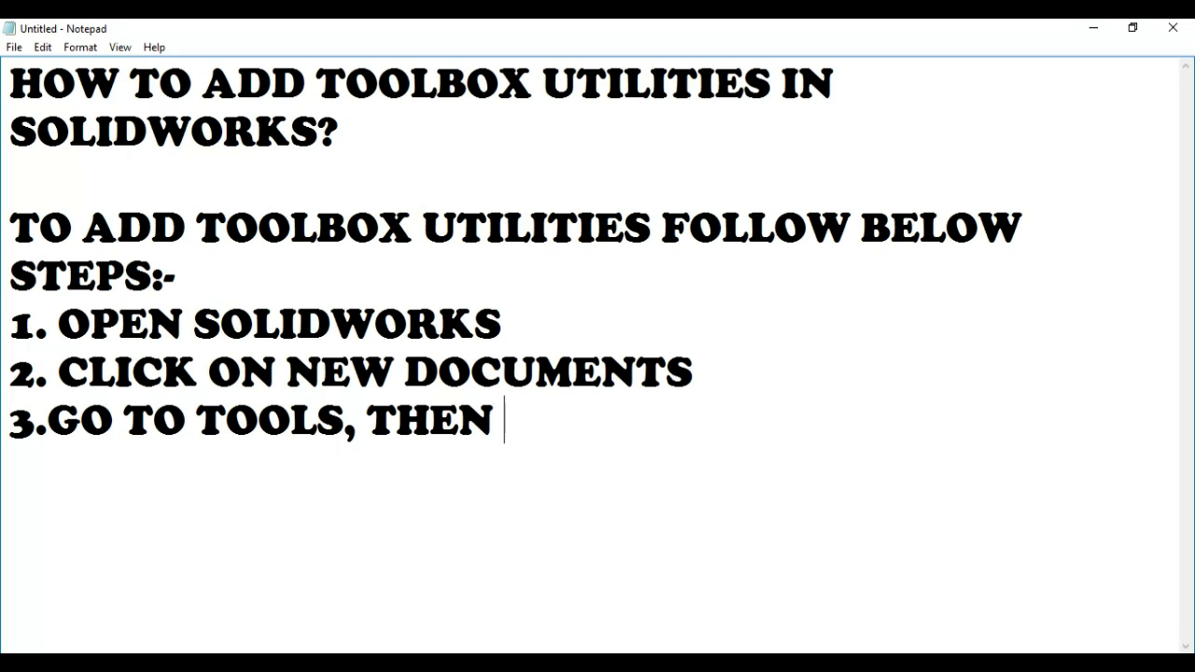
type("CLICK O")
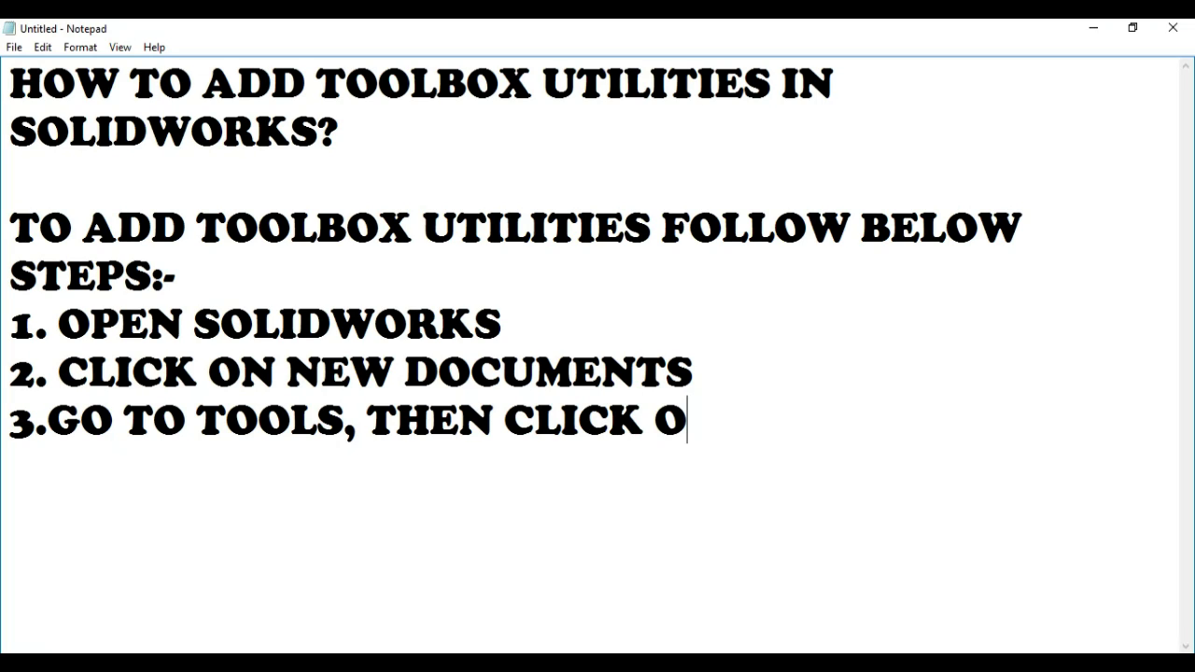
type("N A")
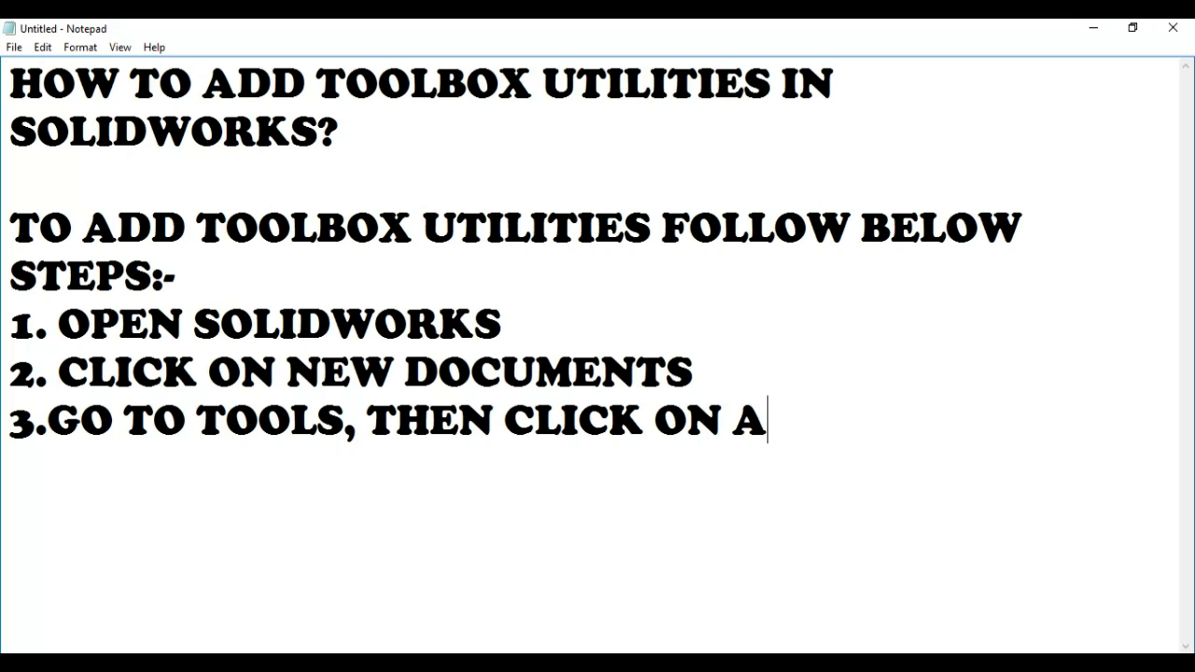
type("DD INS....")
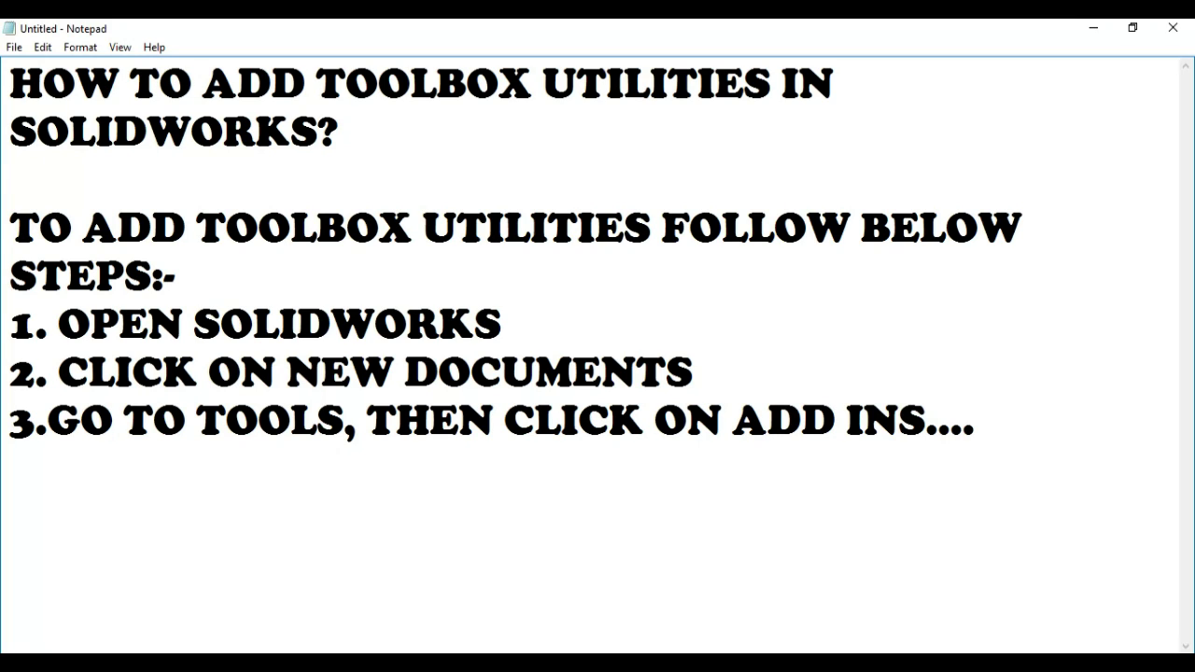
Add '4.DIALOG BOX WILL OPEN' and '5.THEN SELECT TOOLBOX LIBRARY AND SOLIDWORKS TOOLBOX UTILITIES'.
key("Return")
type("4.")
type("DIAL")
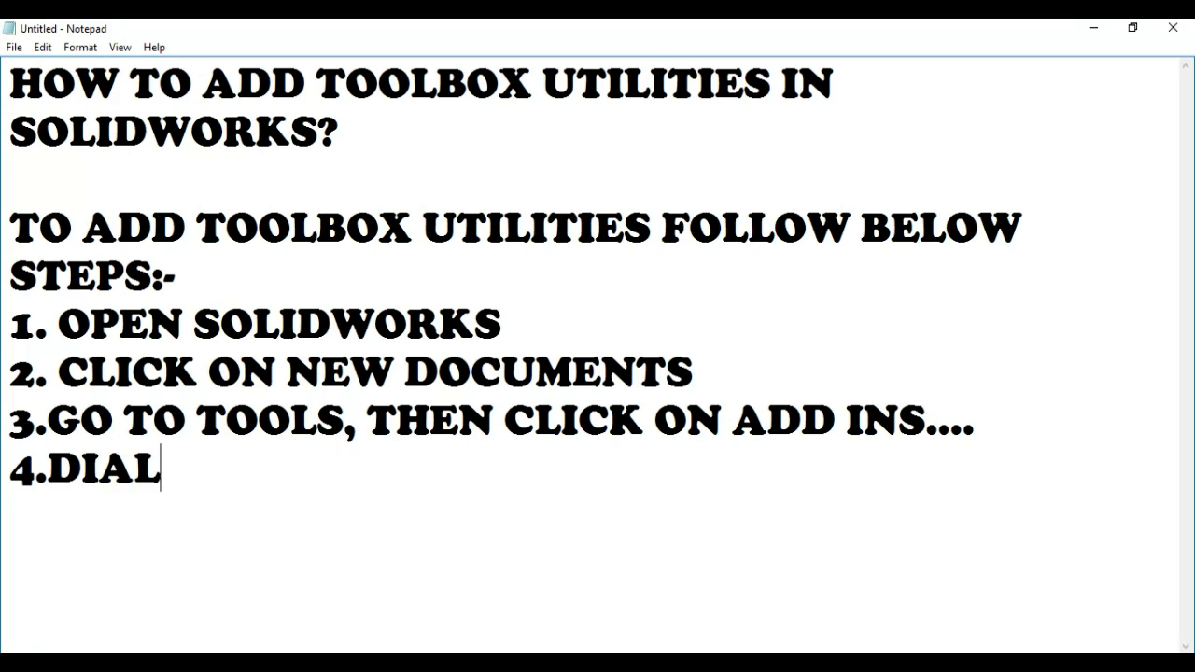
type("OG BO")
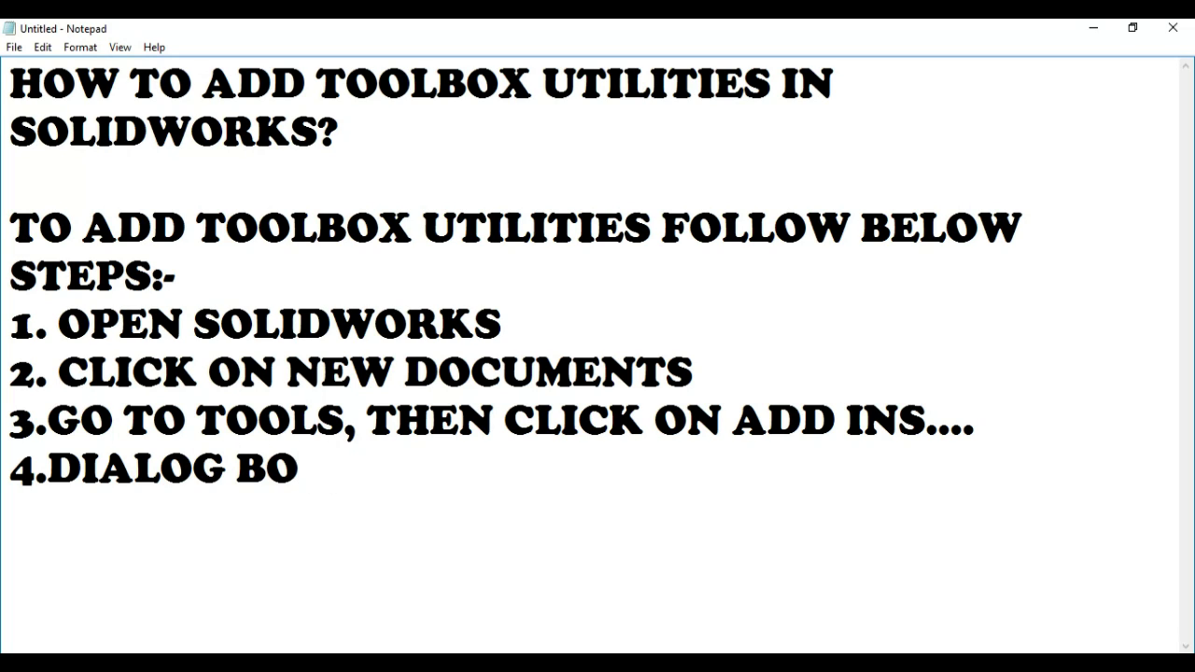
type("X WILL ")
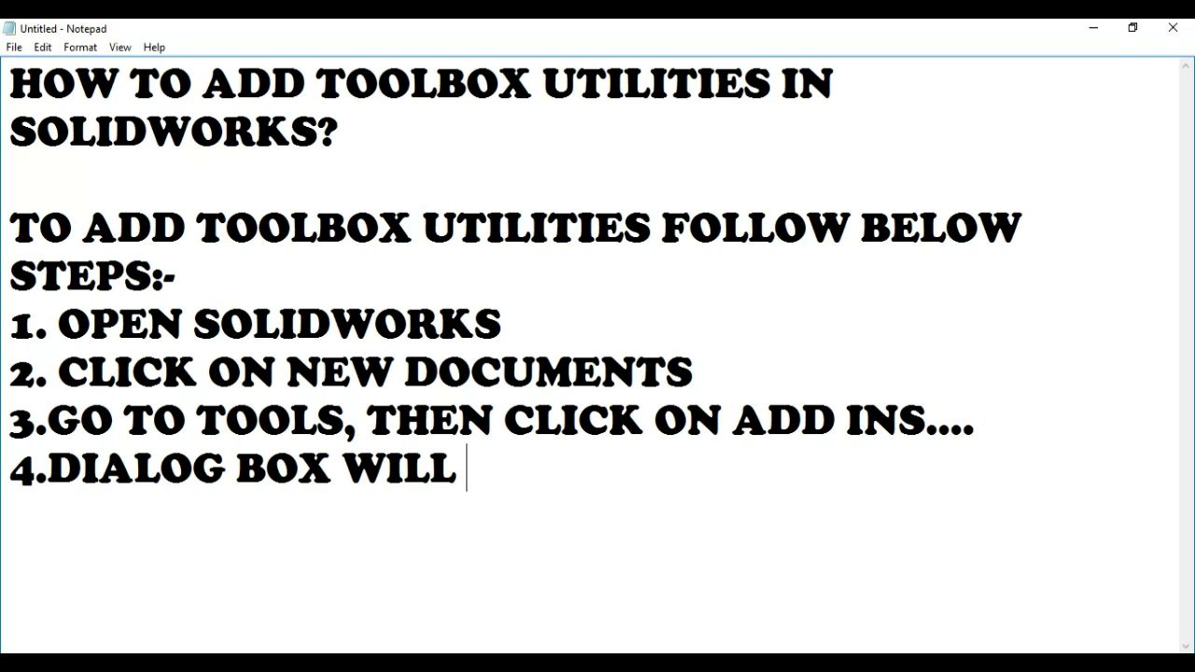
type("OPEN")
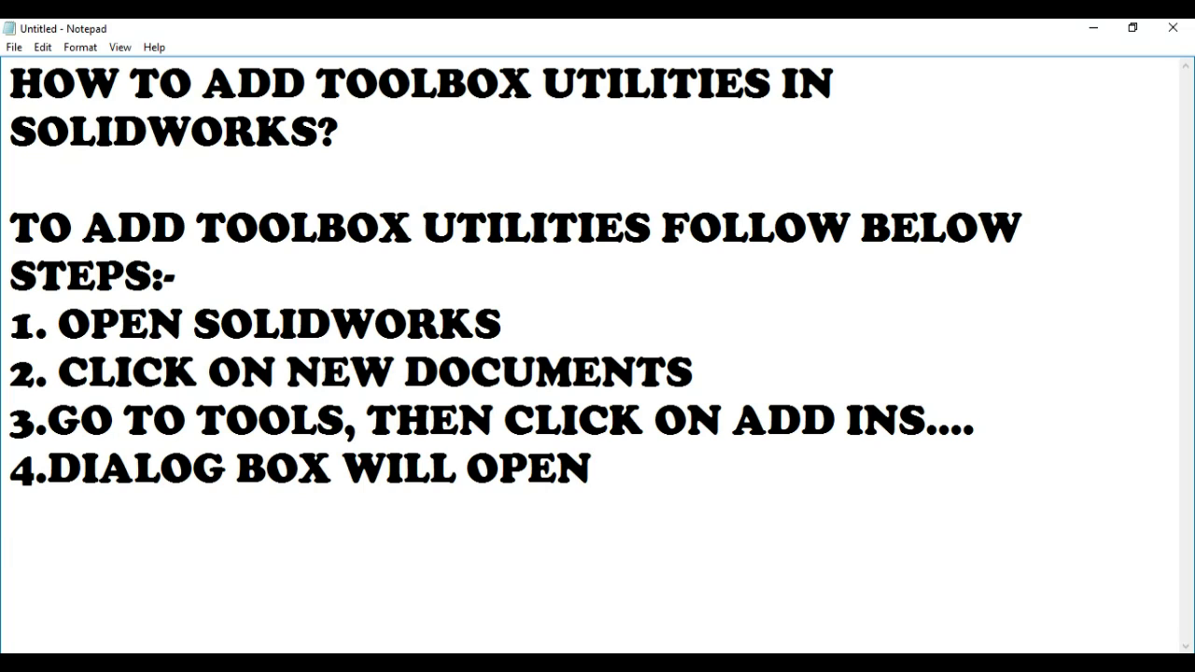
key("Return")
type("5.")
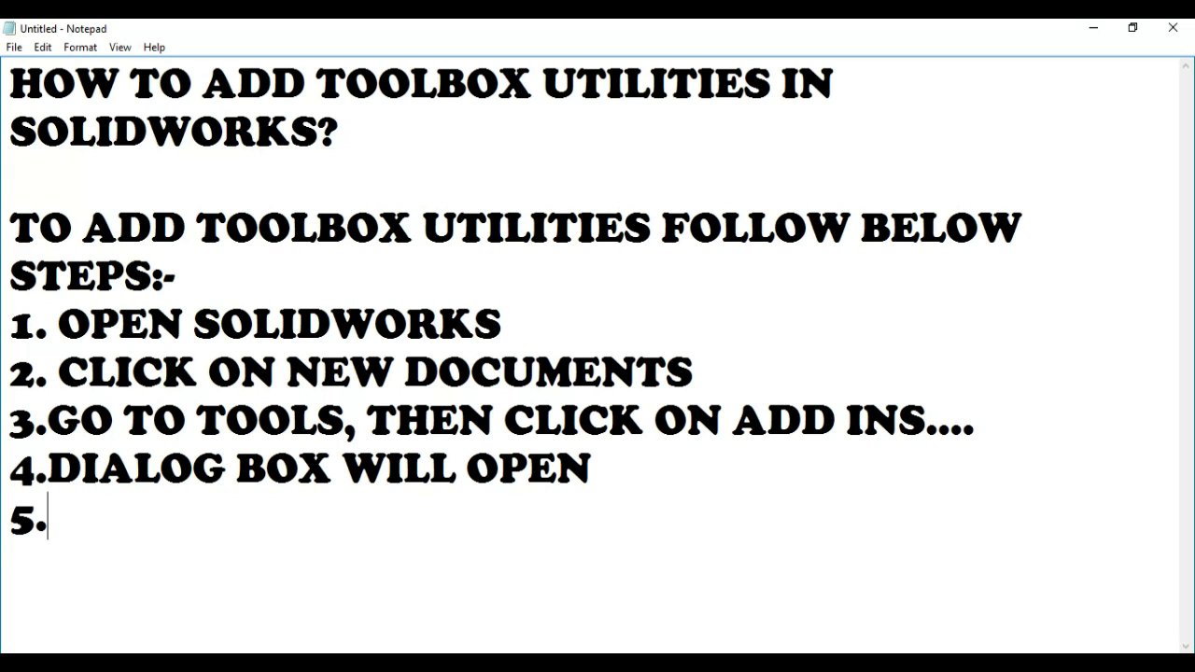
type("THE")
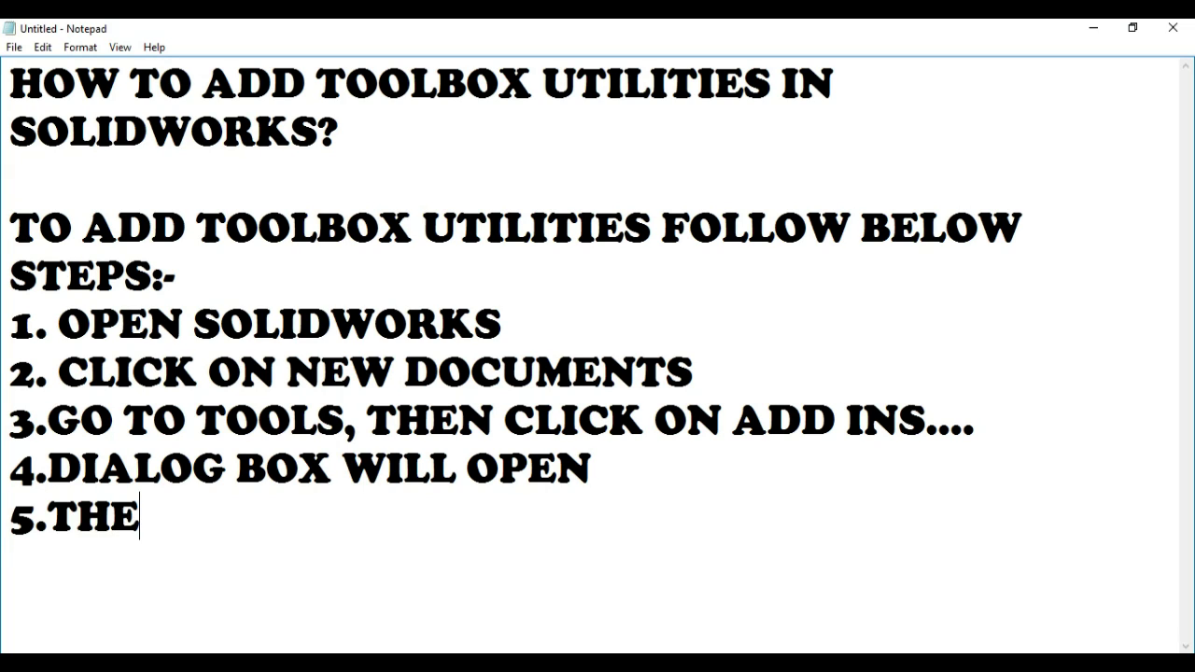
type("N SELE")
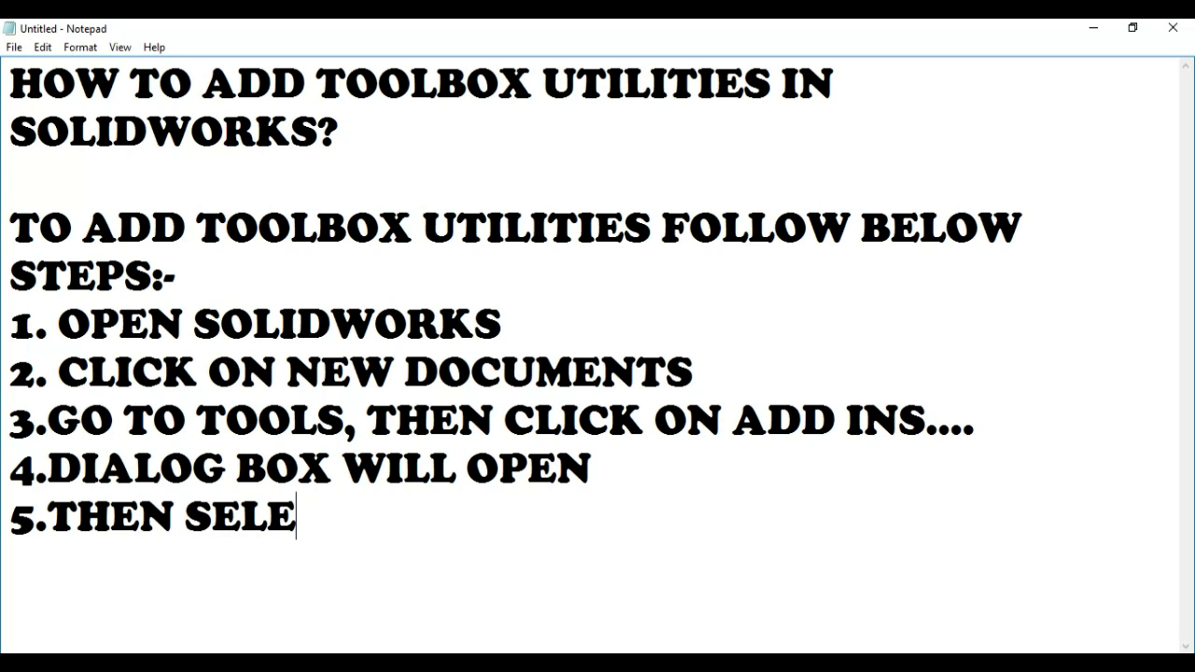
type("CT")
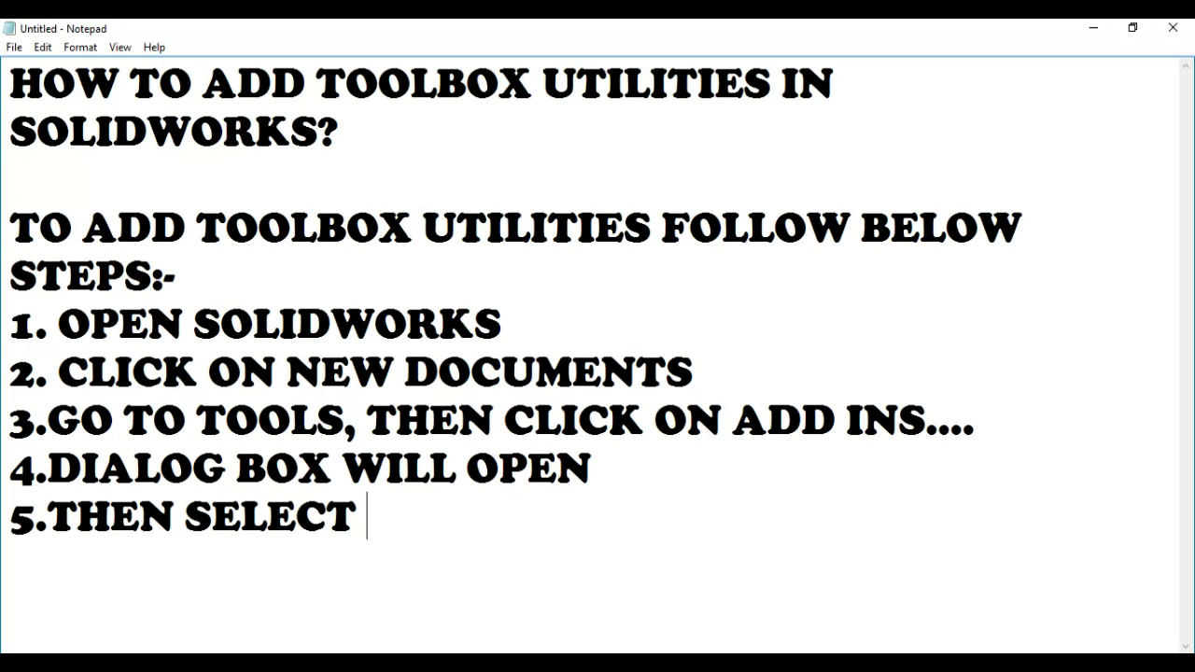
type("TOOL")
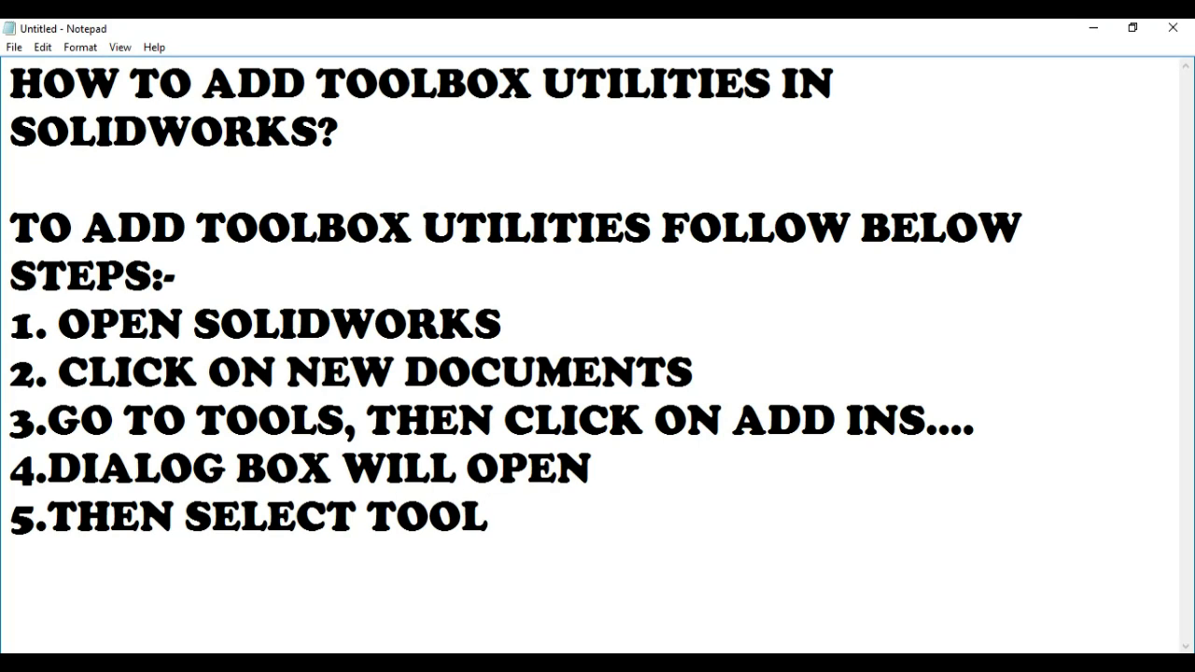
type("BOC")
key("BackSpace")
type("X ")
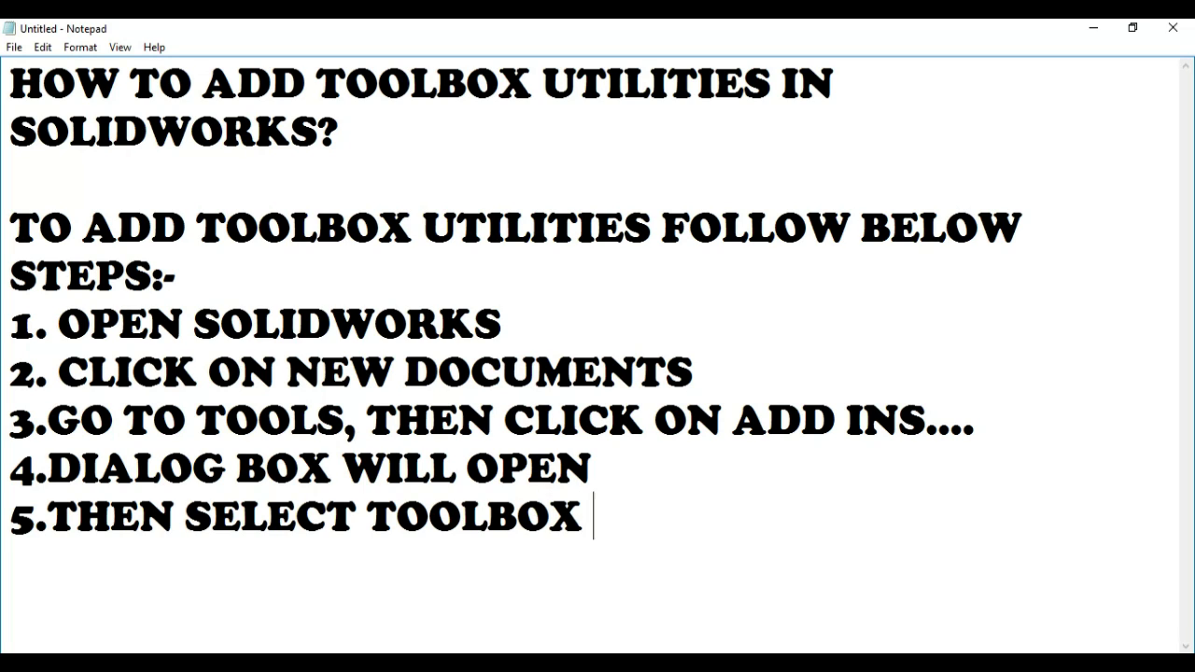
type("LIB")
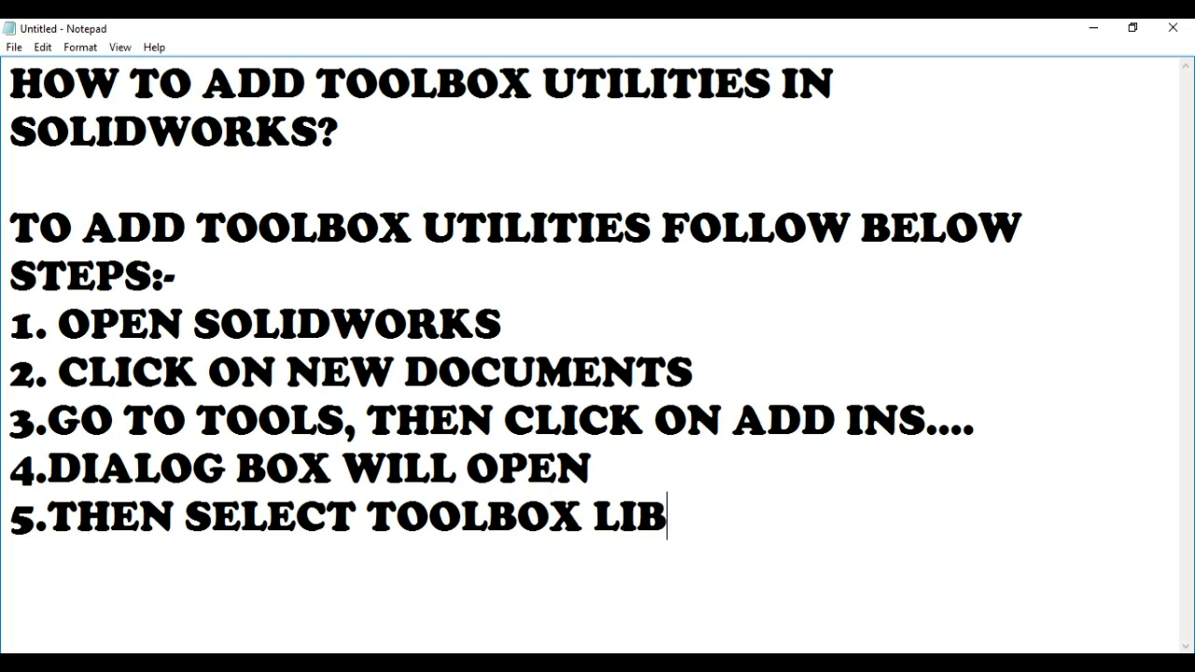
type("RARY")
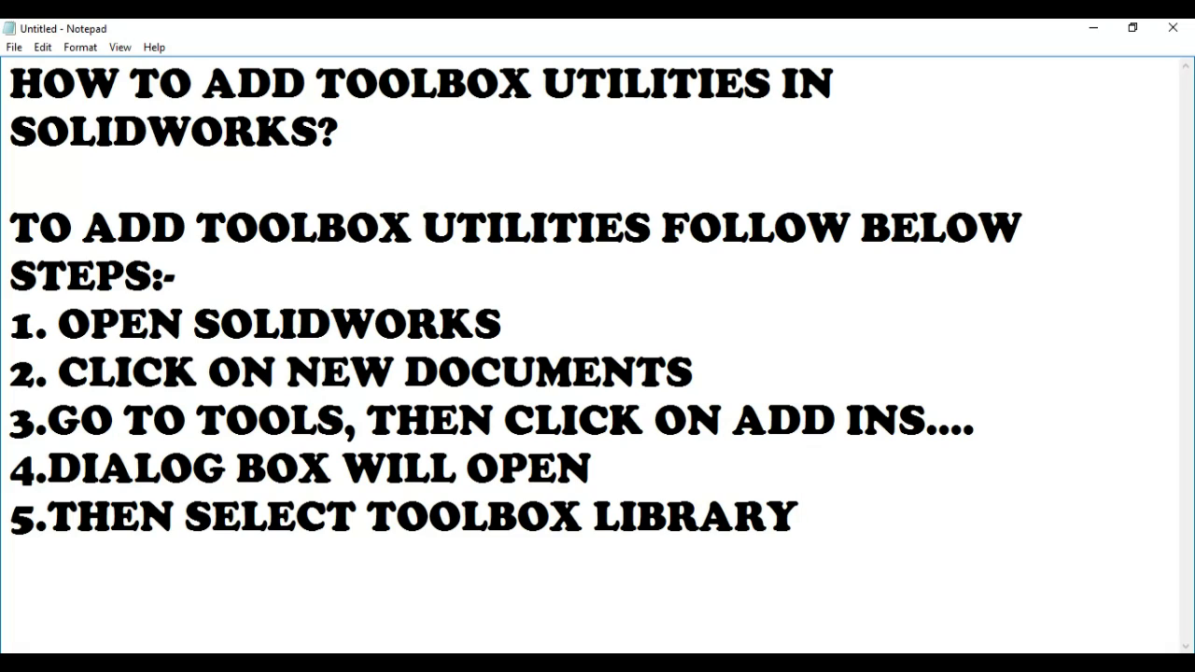
type(" AN")
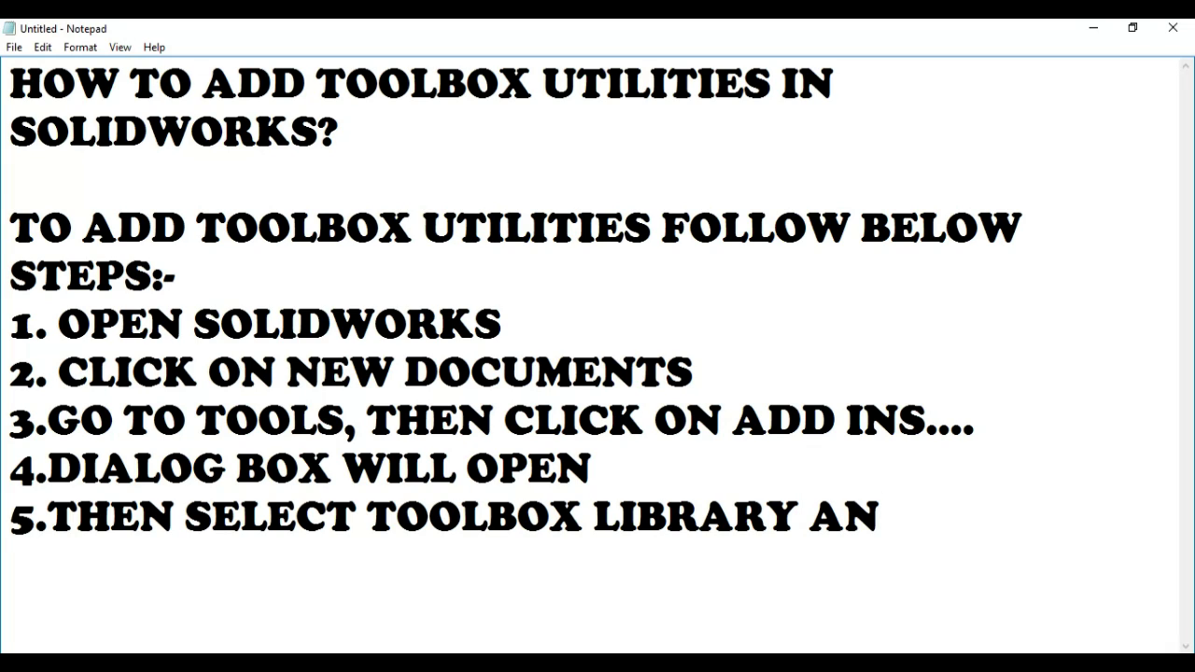
type("D ")
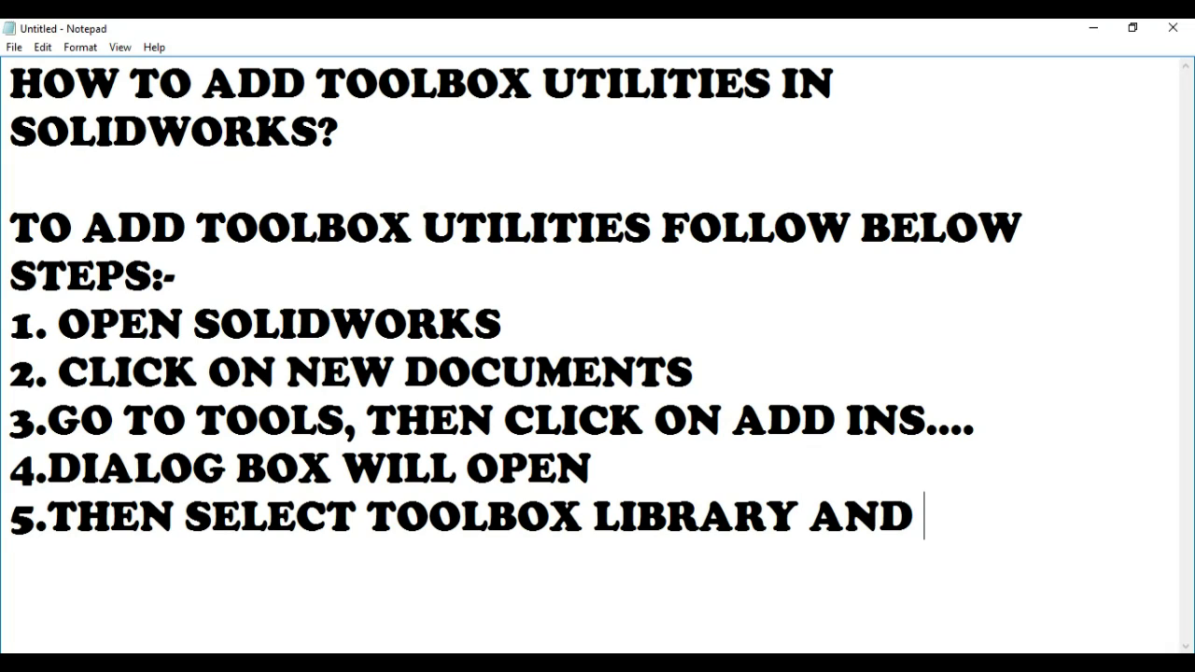
type("SOLIDWORKS TO")
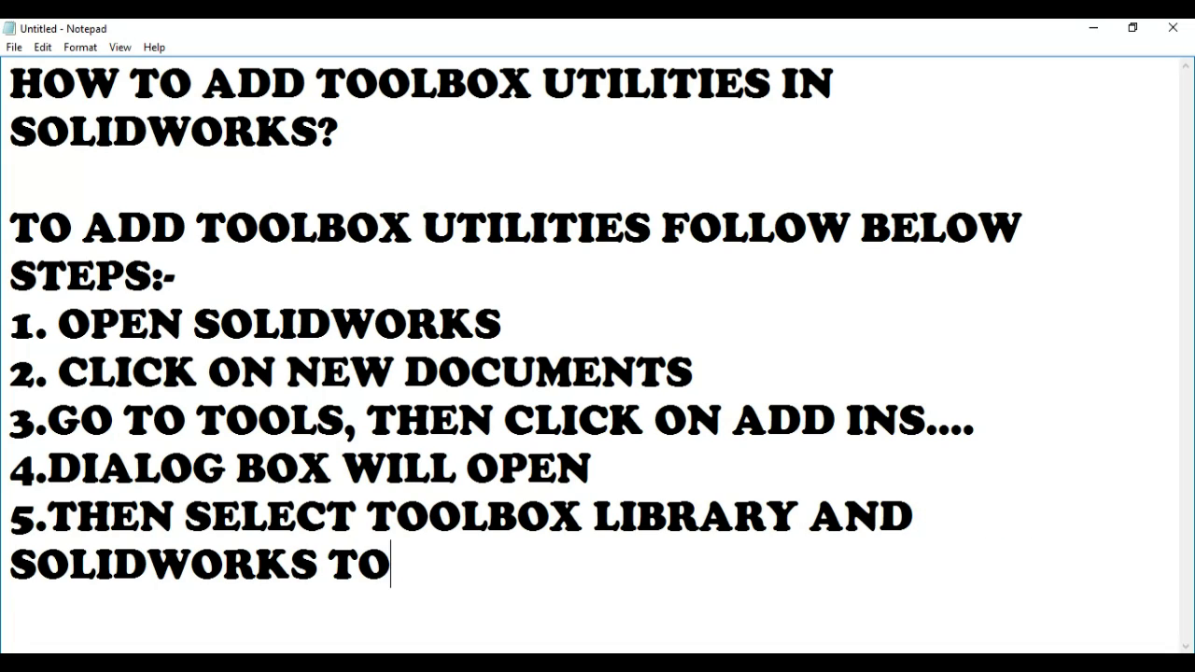
type("OLBO")
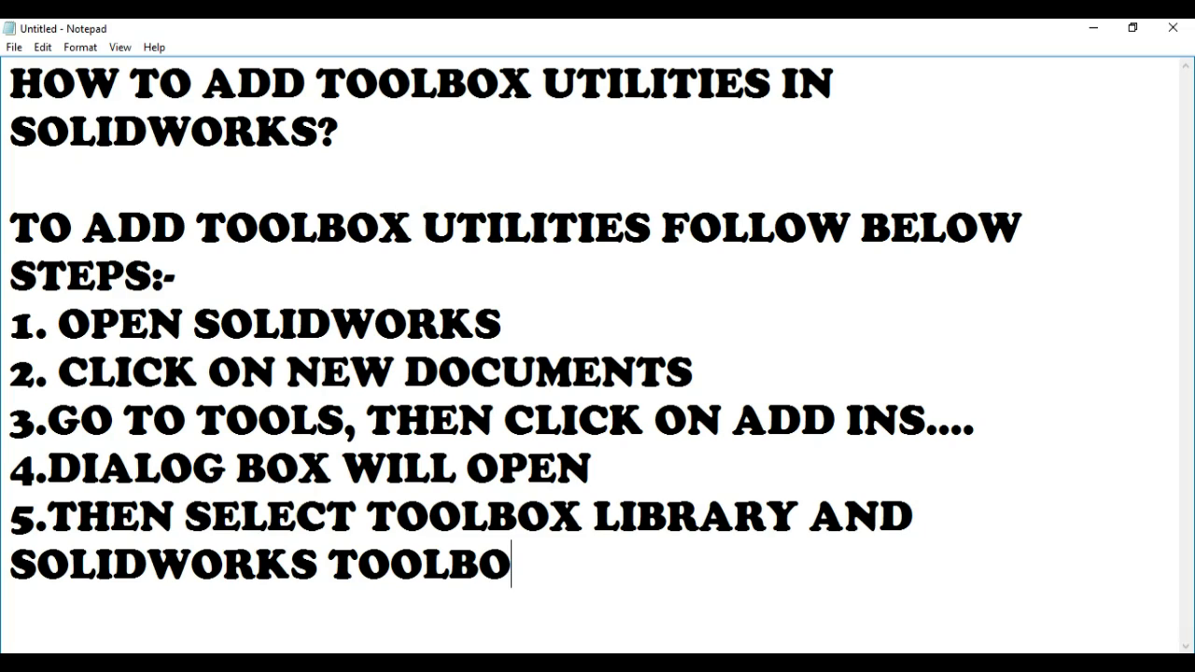
type("X UT")
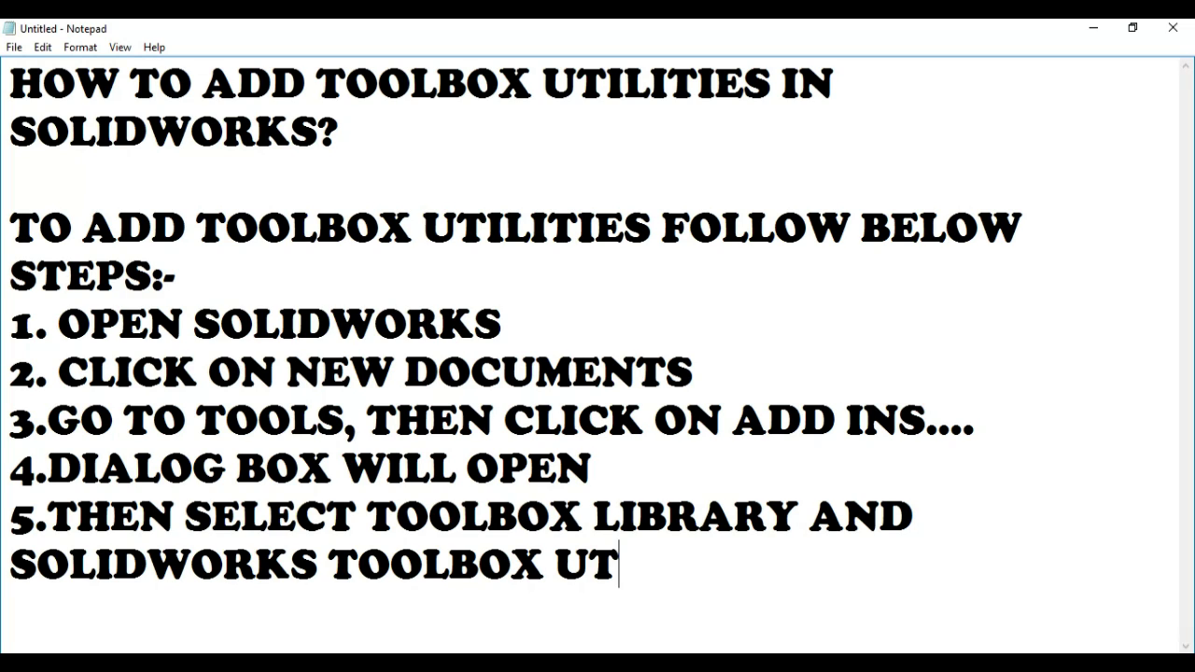
type("ILI")
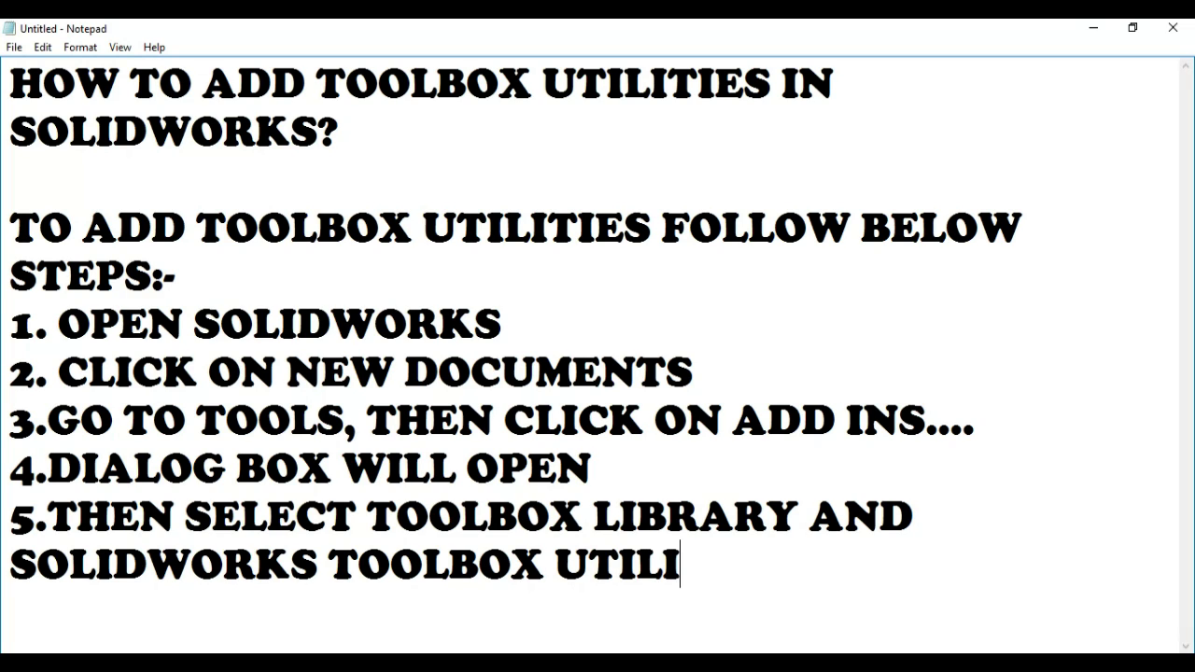
type("TIES ")
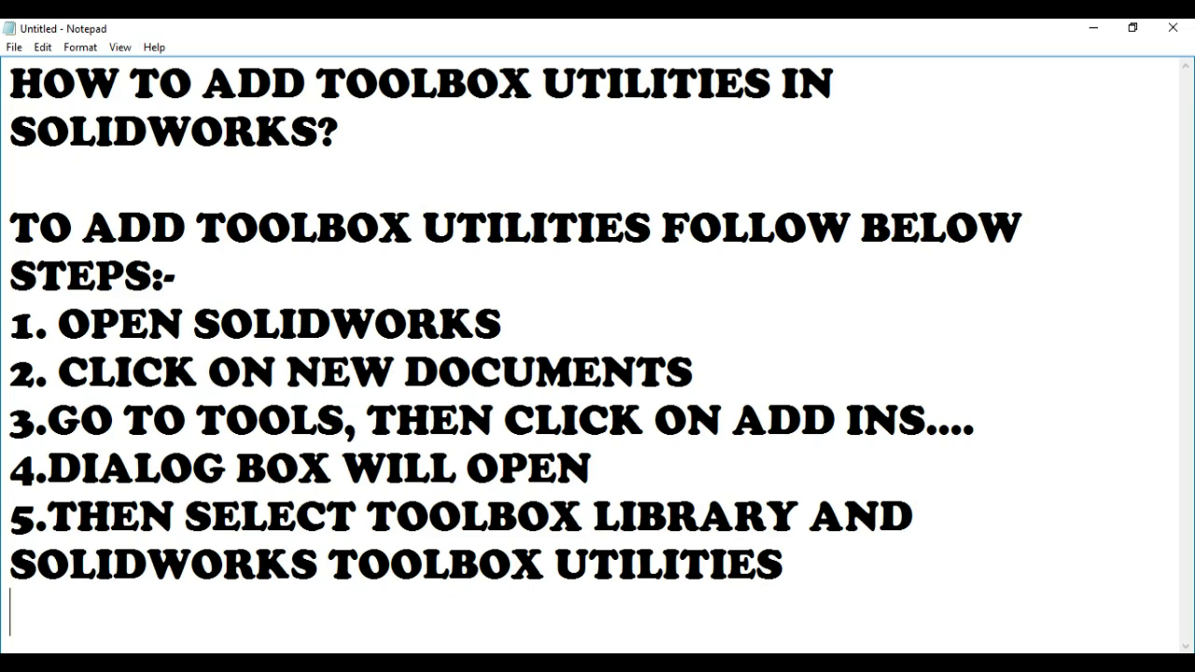
type("6.")
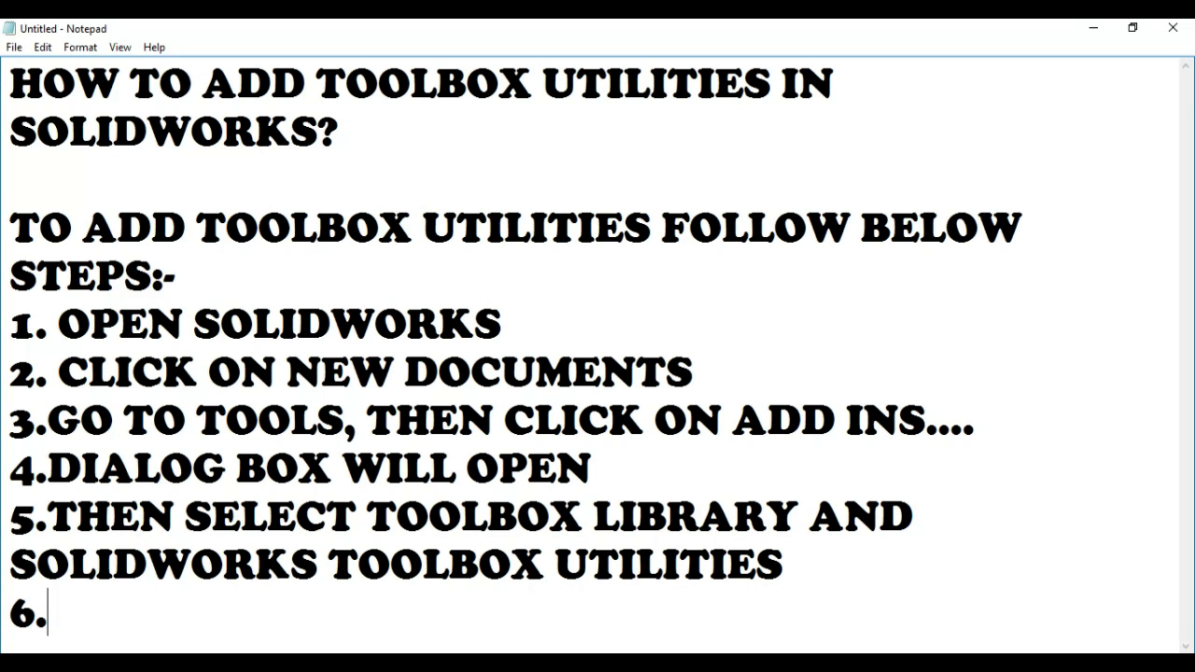
type("THEN ")
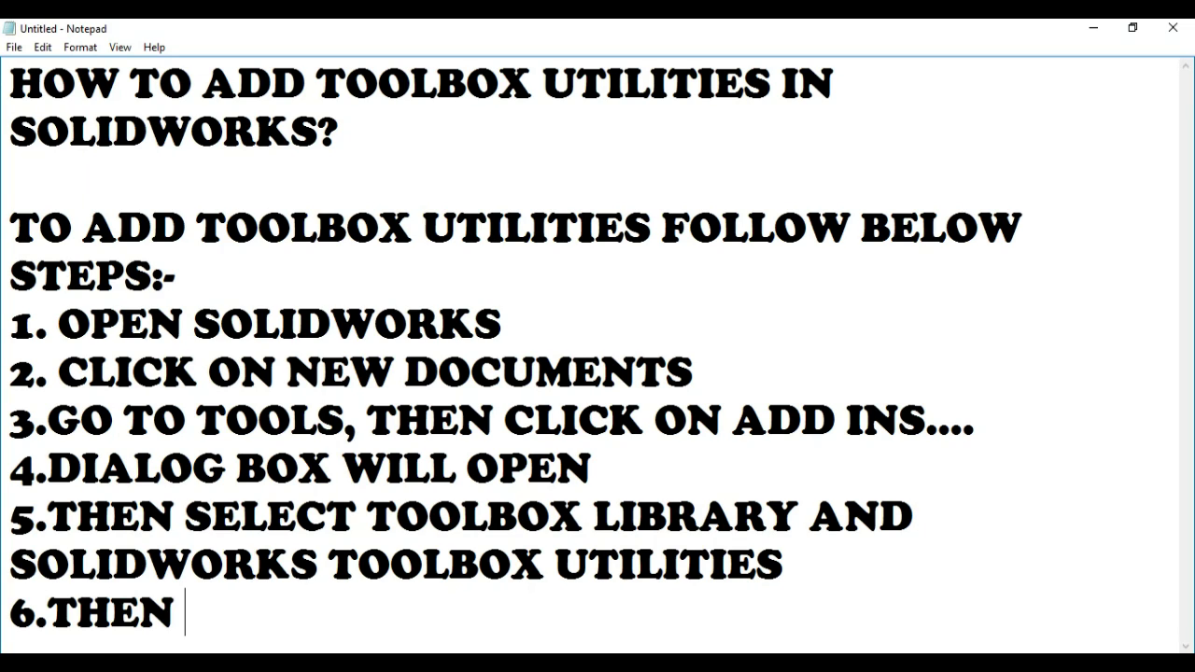
type("C")
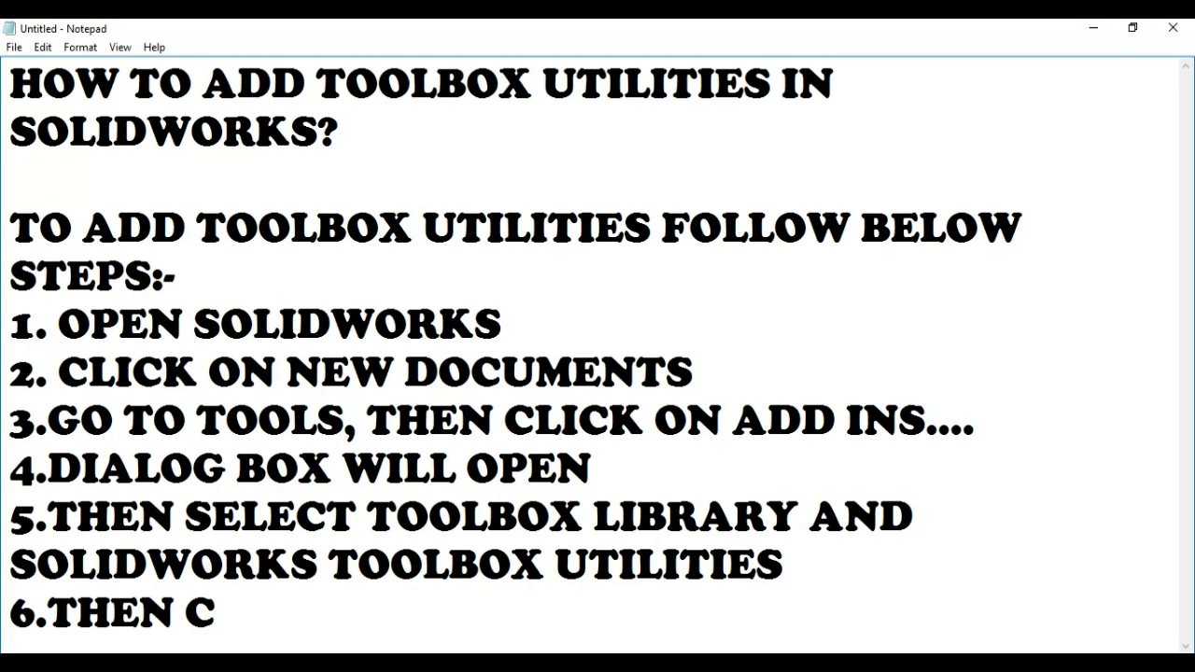
Finish step 6 as '6.THEN PRESS OK' and bring the SolidWorks Part1 window forward.
key("BackSpace")
type("PRESS")
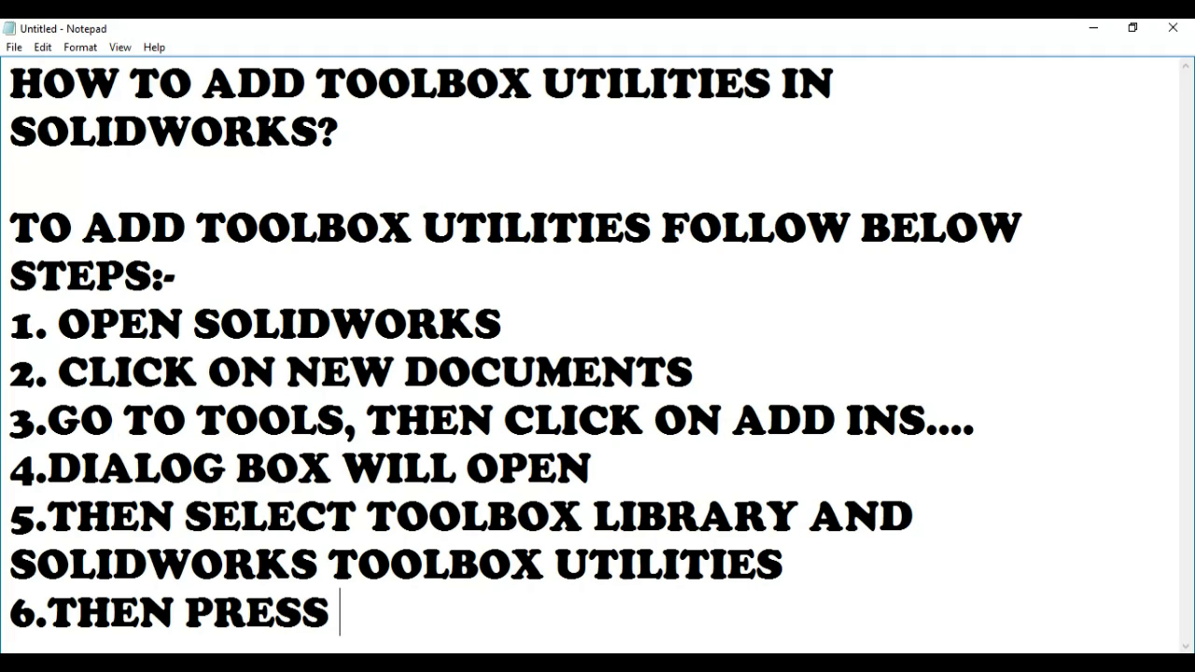
type(" OK")
key("Return")
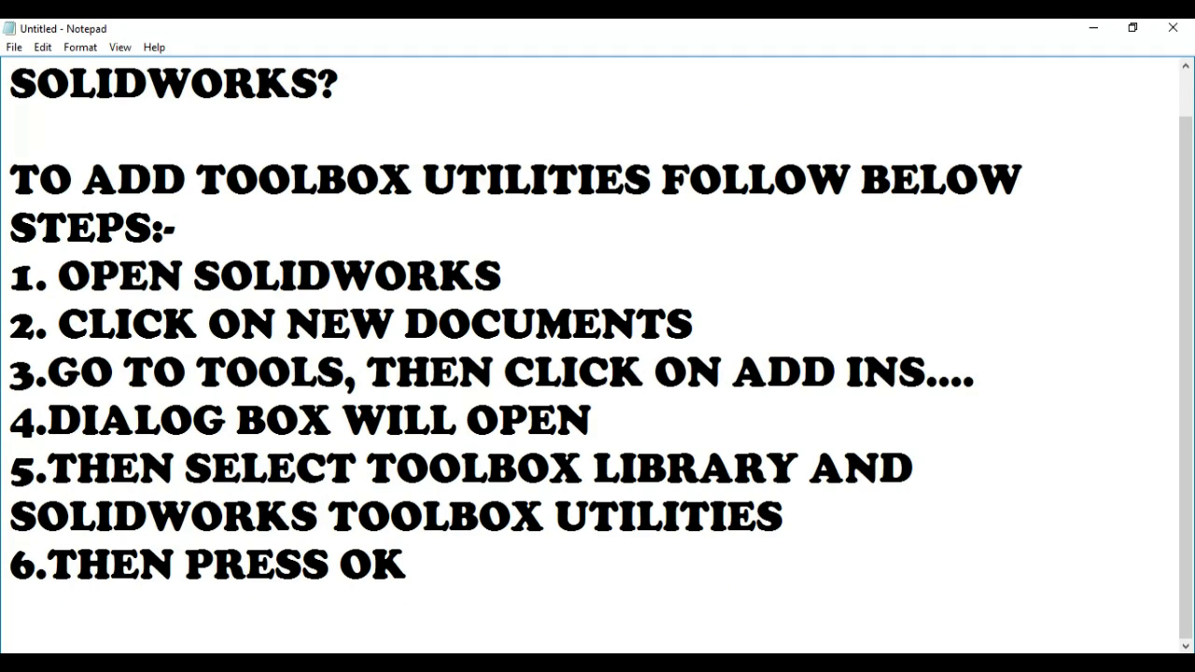
left_click(707, 663)
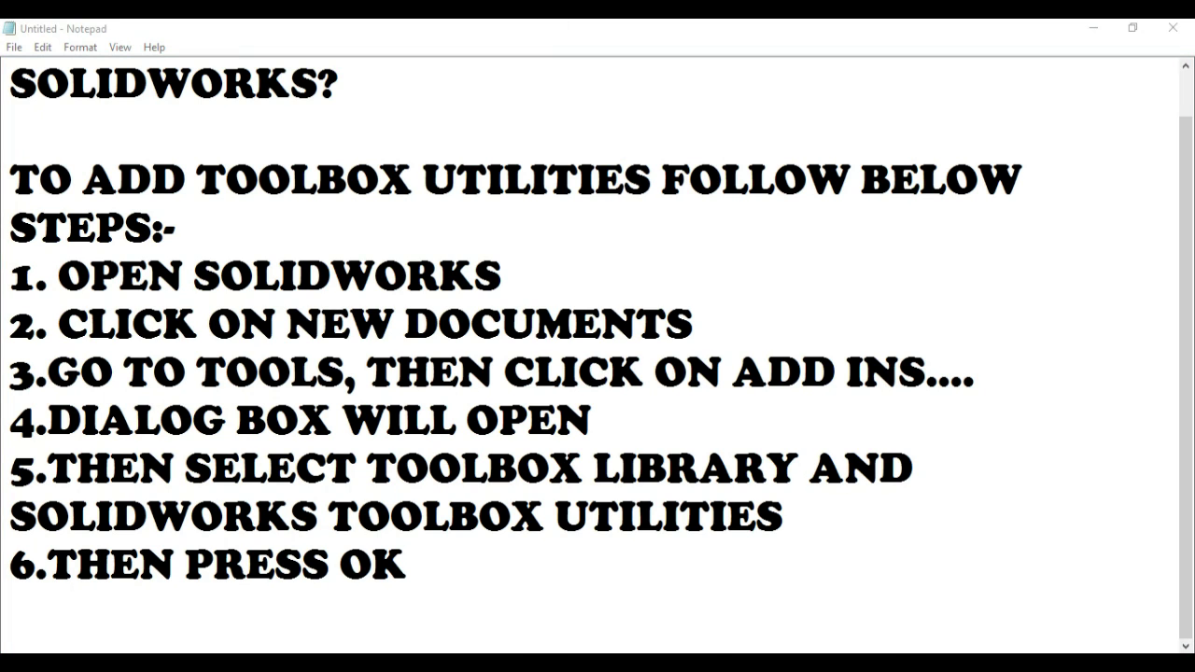
left_click(623, 588)
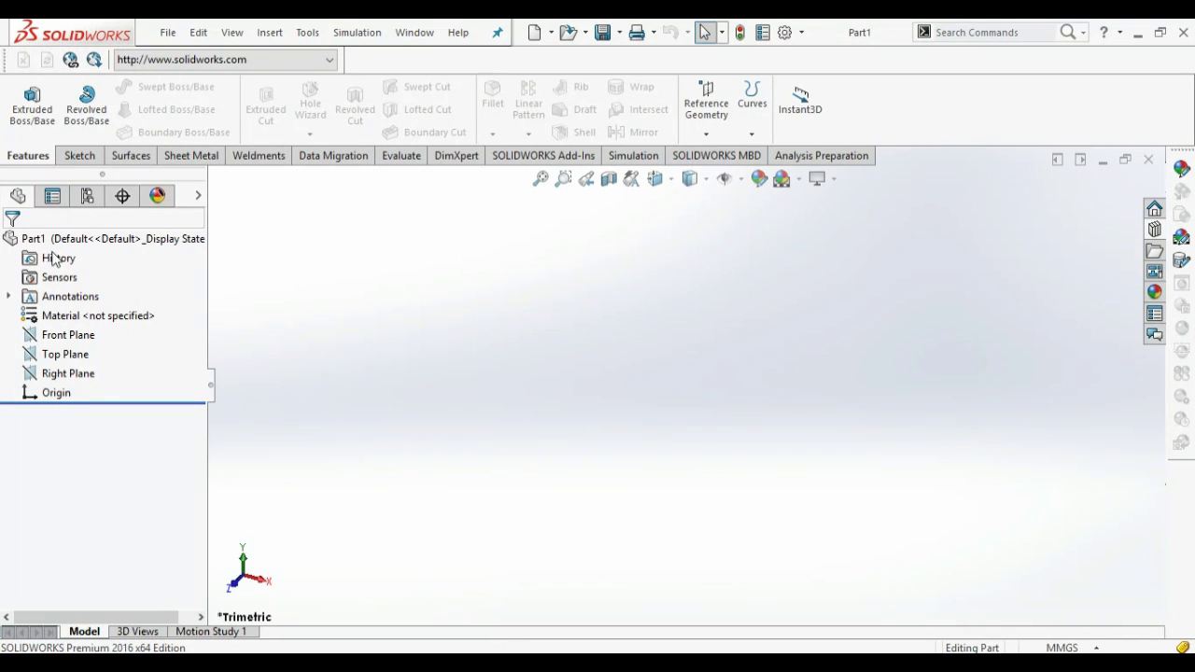
Create a new blank Part document (Part2) and open the Add-Ins manager from Tools.
left_click(531, 34)
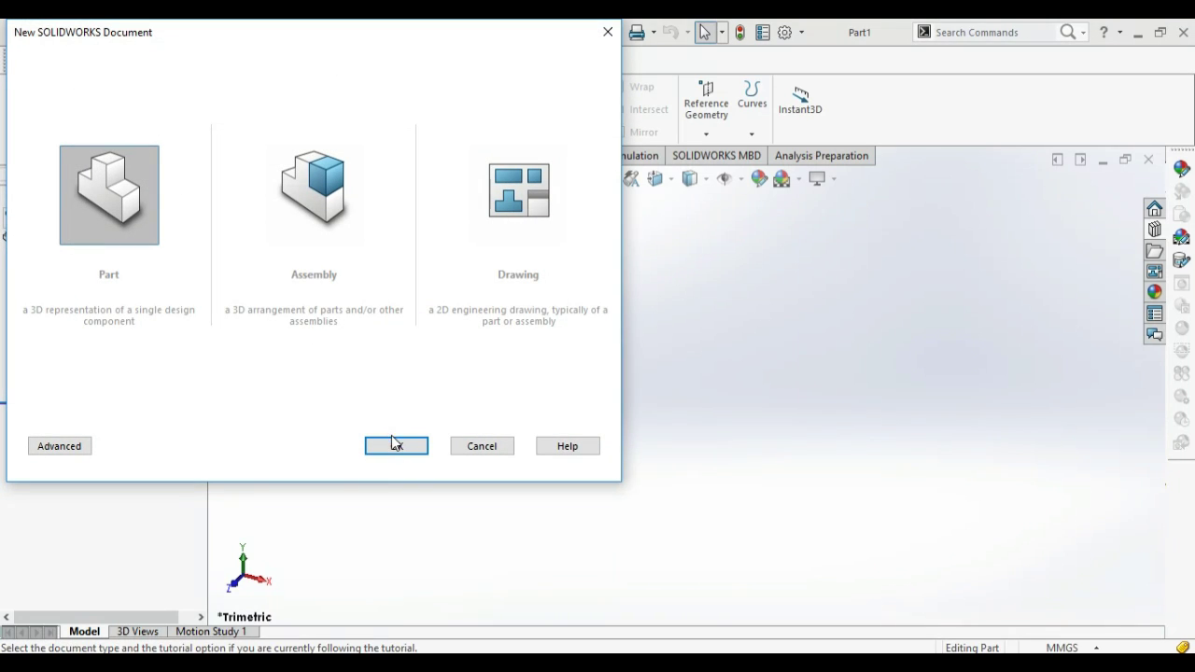
left_click(392, 442)
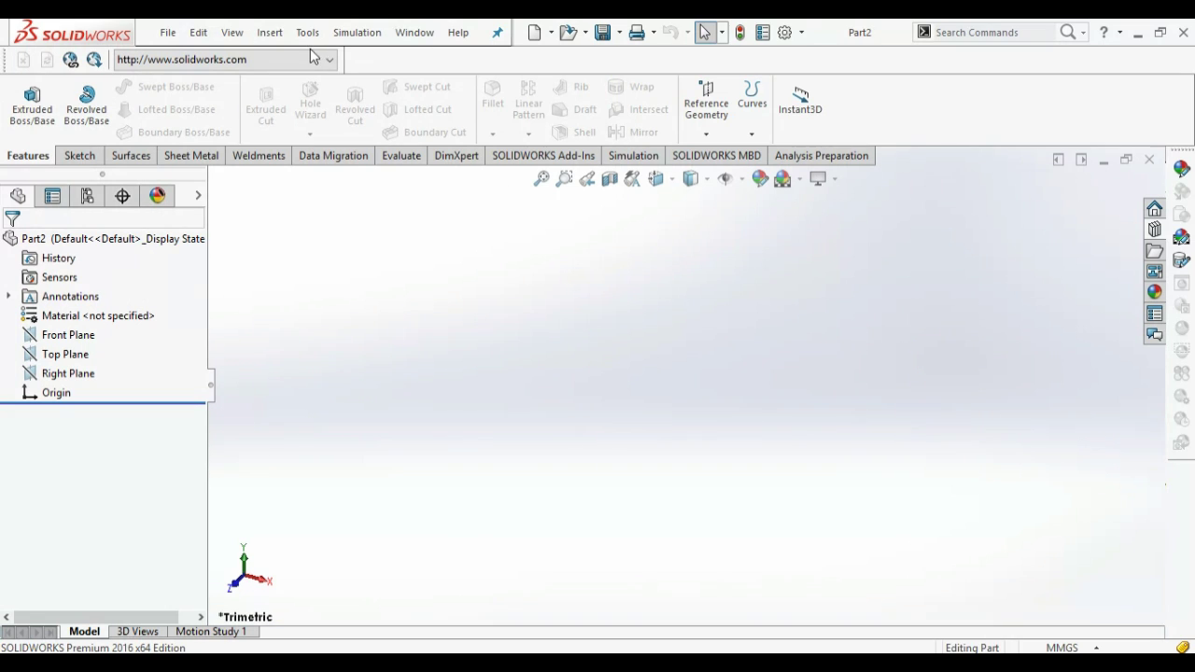
left_click(309, 35)
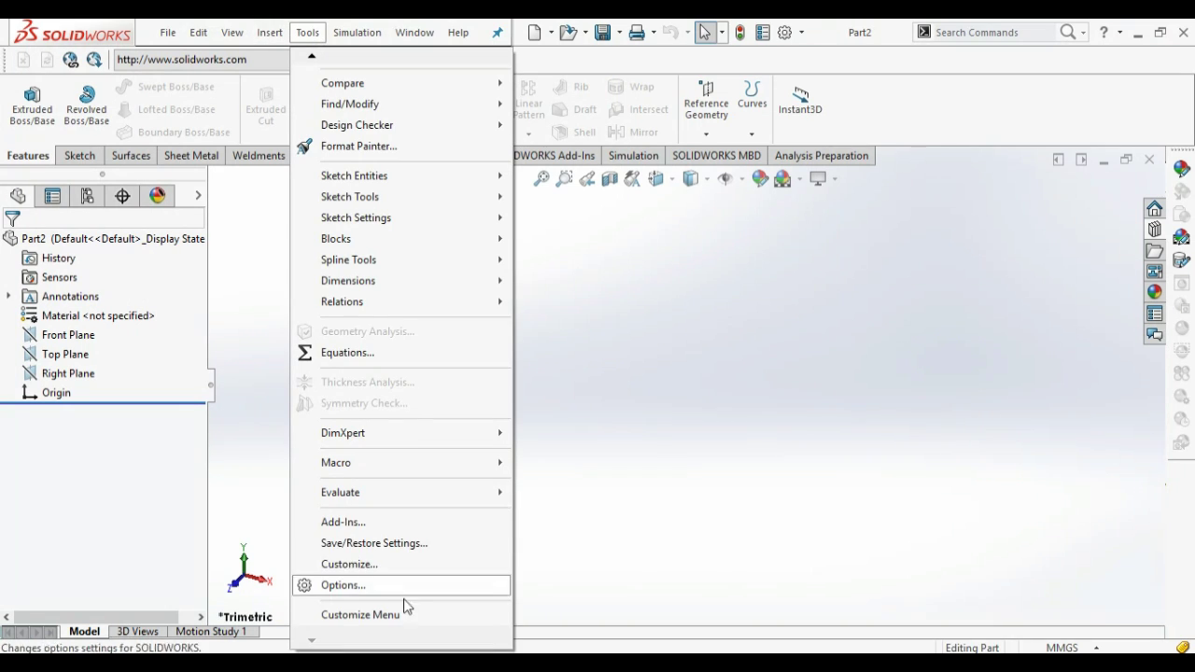
left_click(346, 524)
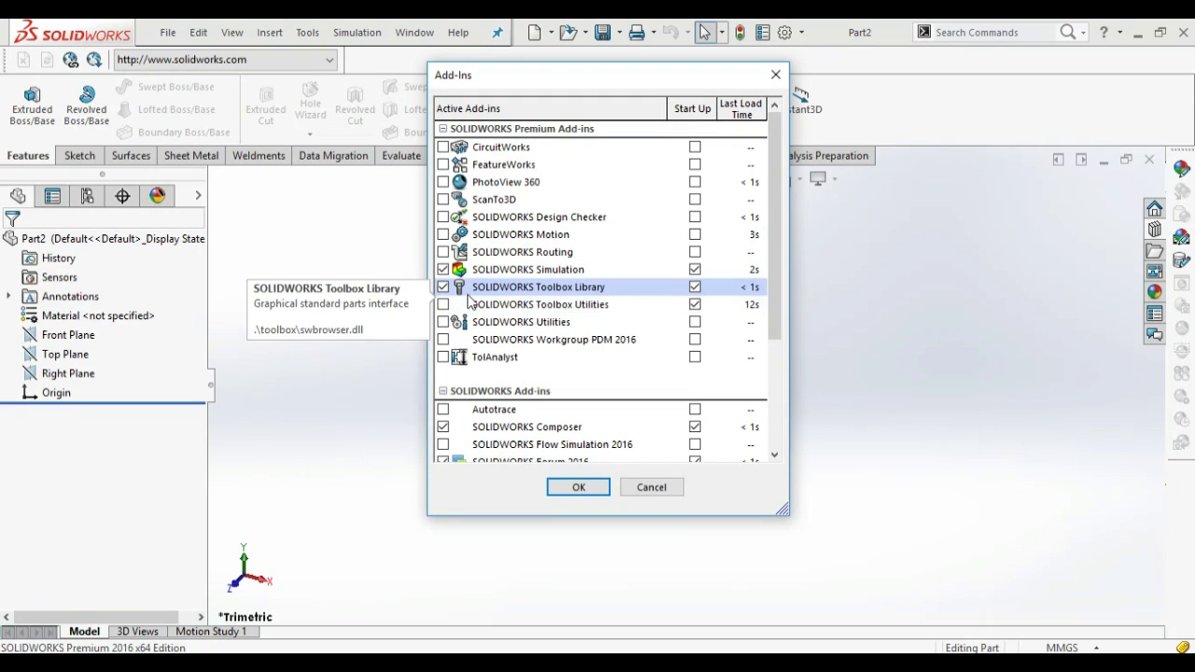
Enable the SOLIDWORKS Toolbox Library and SOLIDWORKS Toolbox Utilities add-ins and confirm with OK.
left_click(444, 287)
left_click(444, 287)
left_click(444, 304)
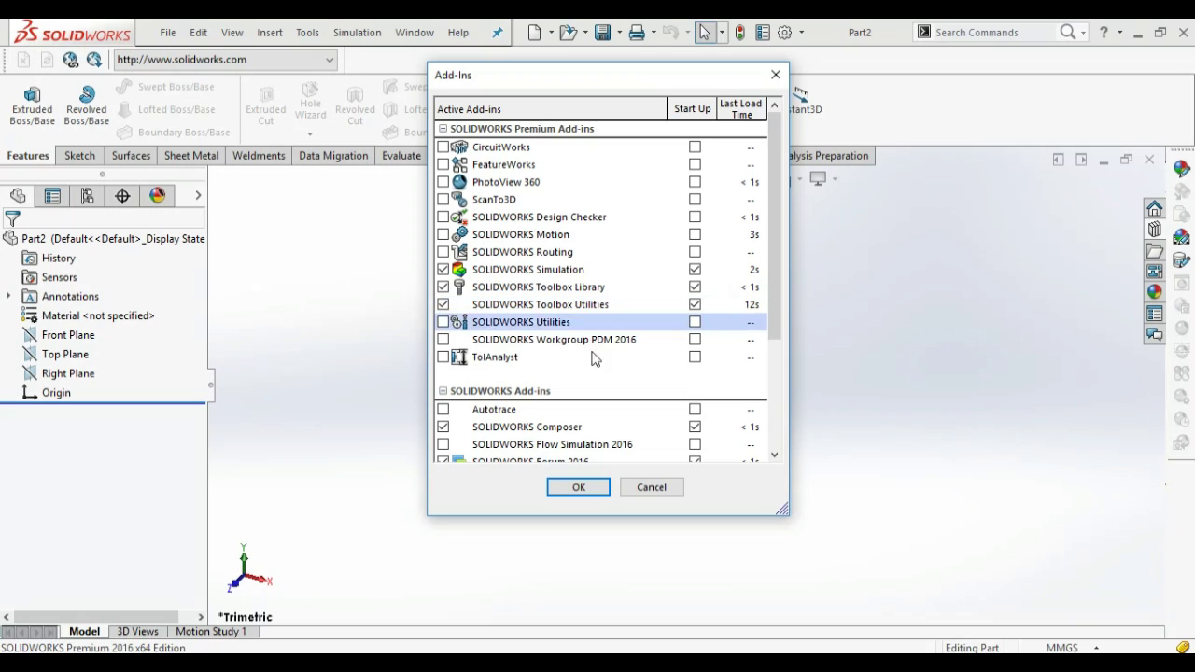
left_click(580, 487)
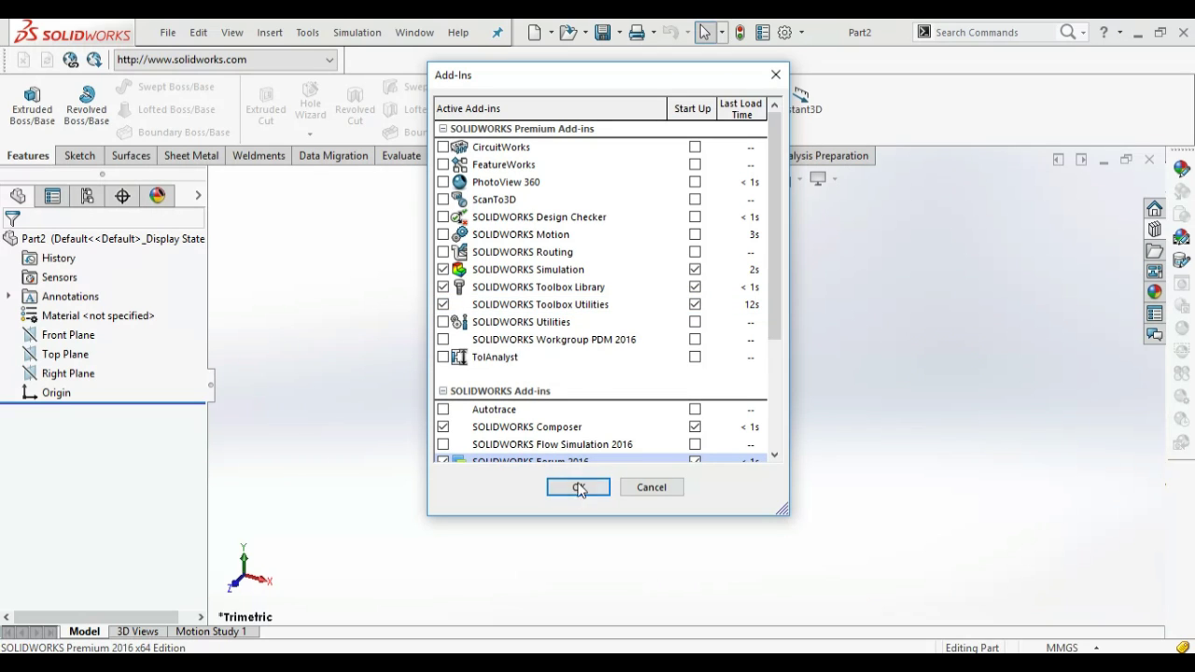
left_click(580, 487)
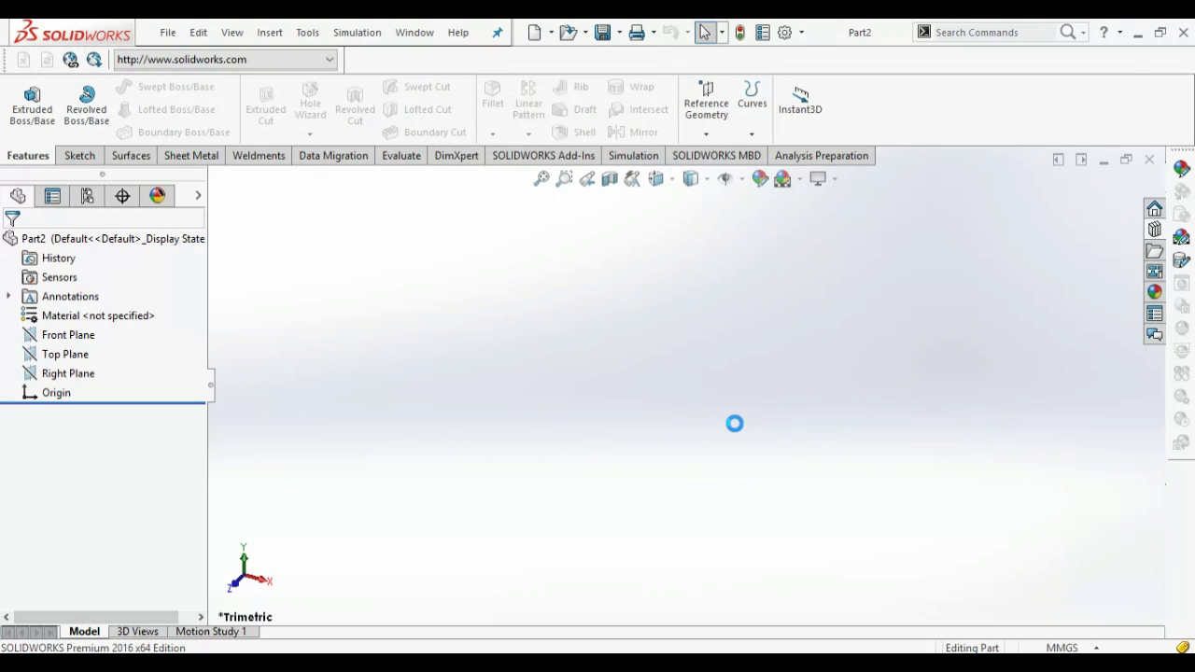
Dismiss the first rounds of SQLITE database and user-profile error messages.
left_click(710, 383)
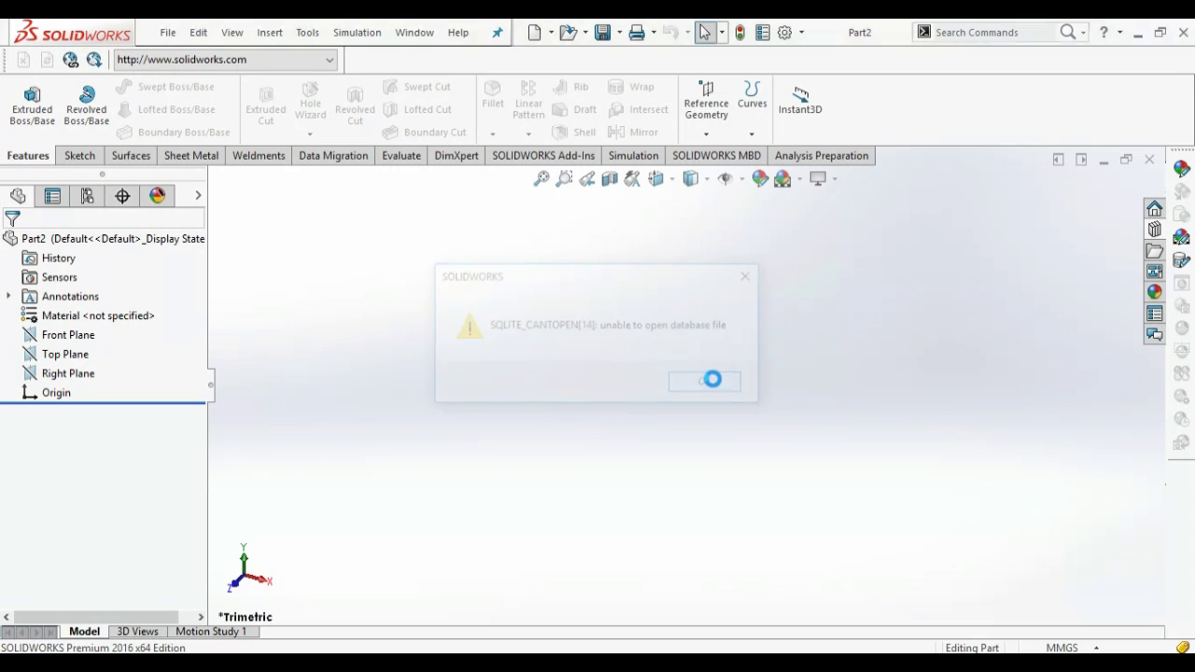
left_click(722, 378)
left_click(721, 384)
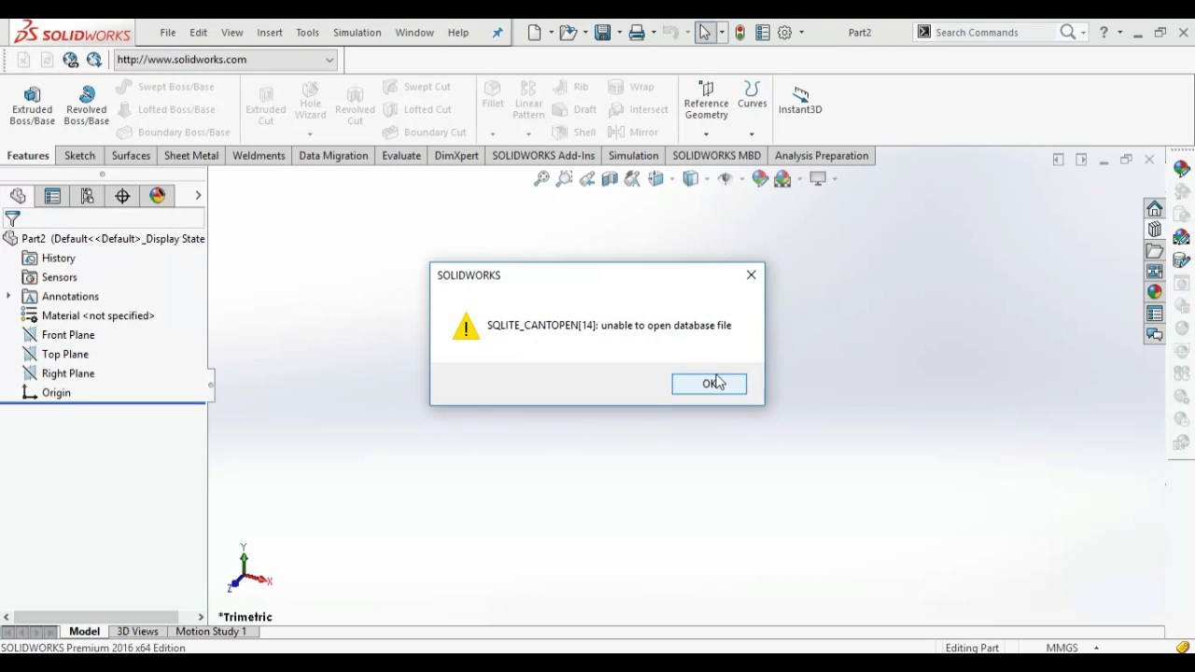
left_click(750, 273)
left_click(749, 279)
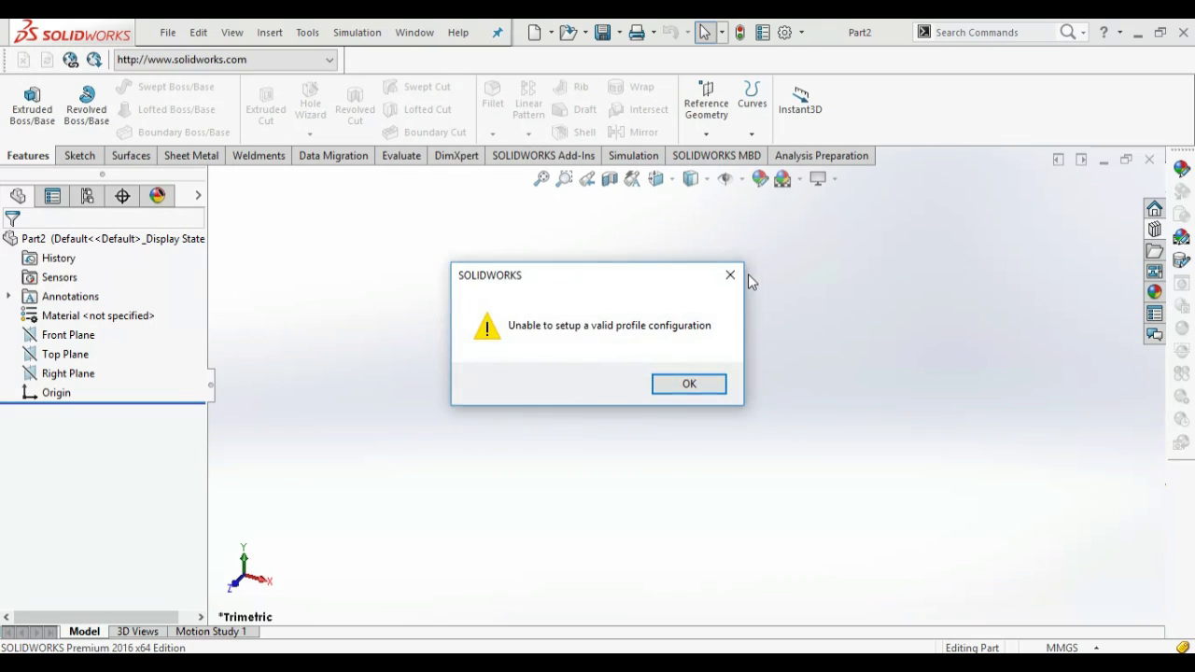
left_click(728, 273)
Clear the remaining profile errors, then add a new line below step 6 in Notepad.
left_click(748, 280)
left_click(720, 383)
left_click(732, 277)
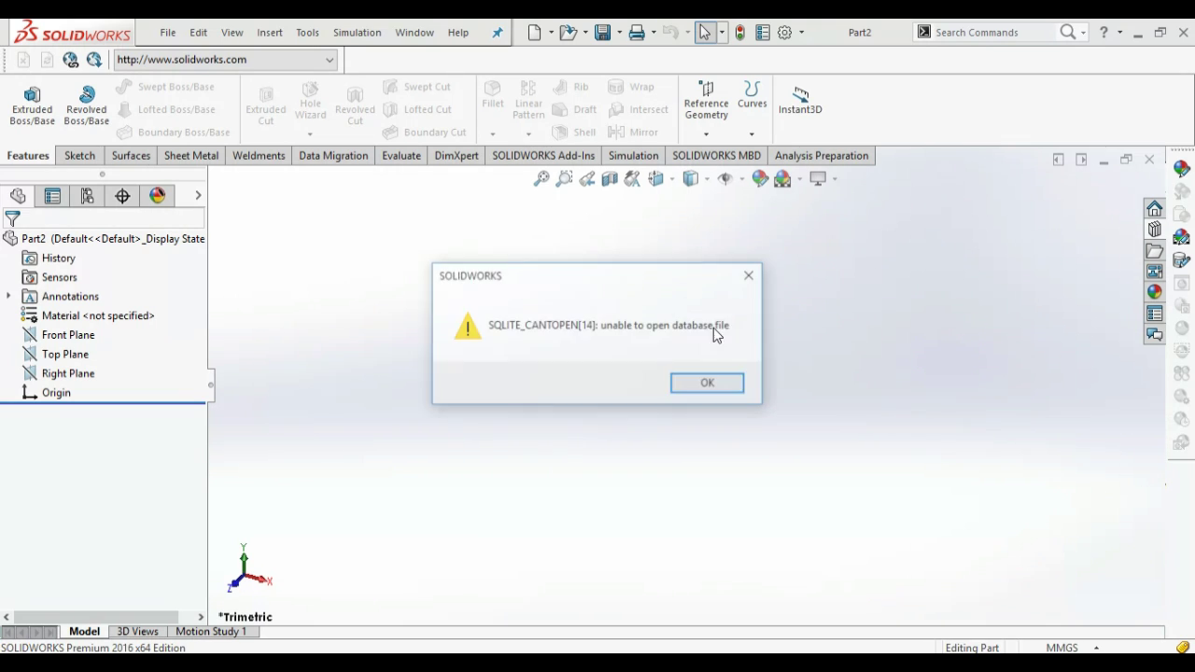
left_click(706, 382)
left_click(752, 279)
left_click(729, 274)
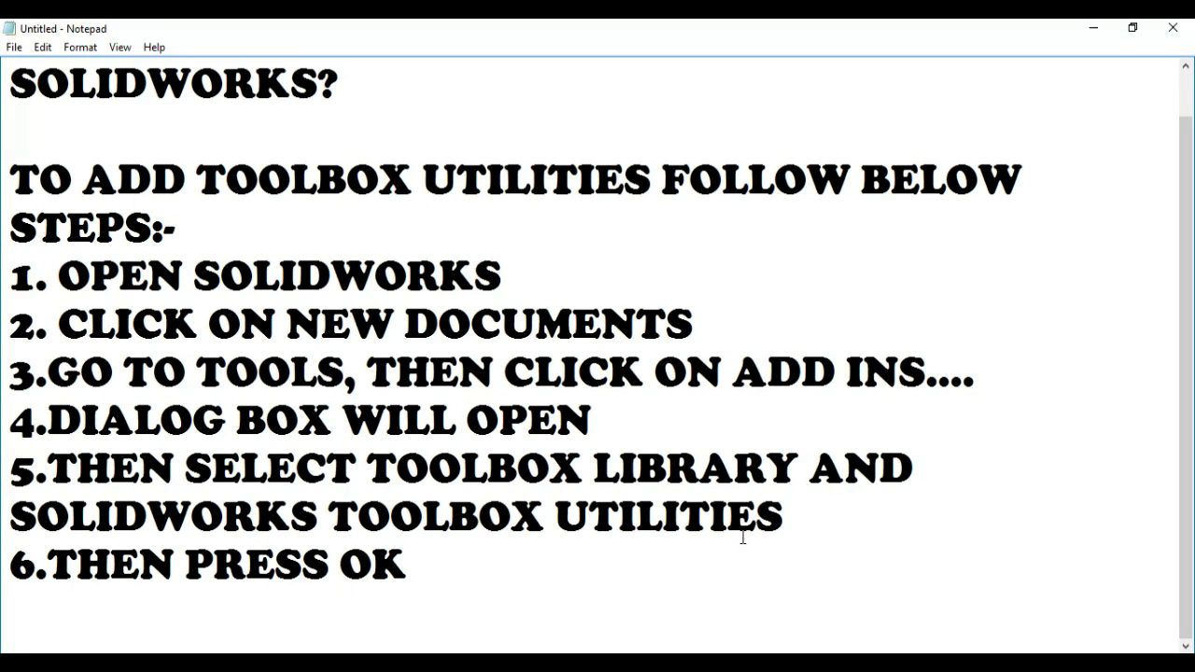
left_click(485, 552)
key("Return")
key("Return")
key("Return")
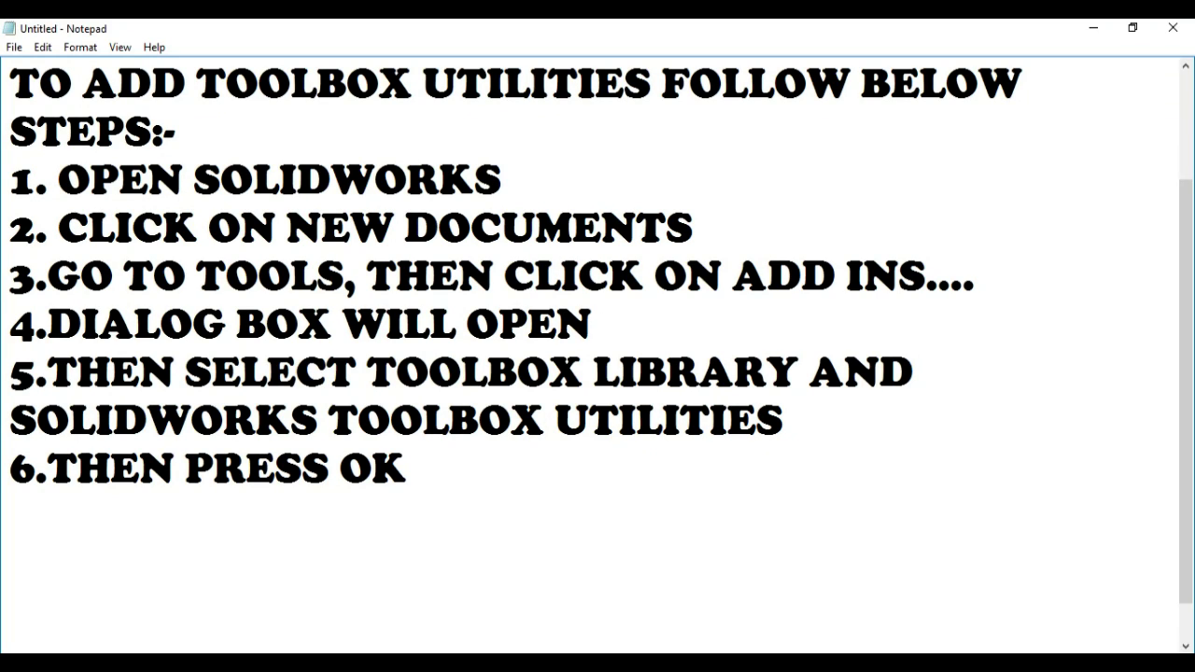
Add '7. GO TO DESIGN LIBRARY' and '8. THEN DOUBLE CLICK ON TOOLBOX', starting line 9.
type("7.")
type(" GO TO")
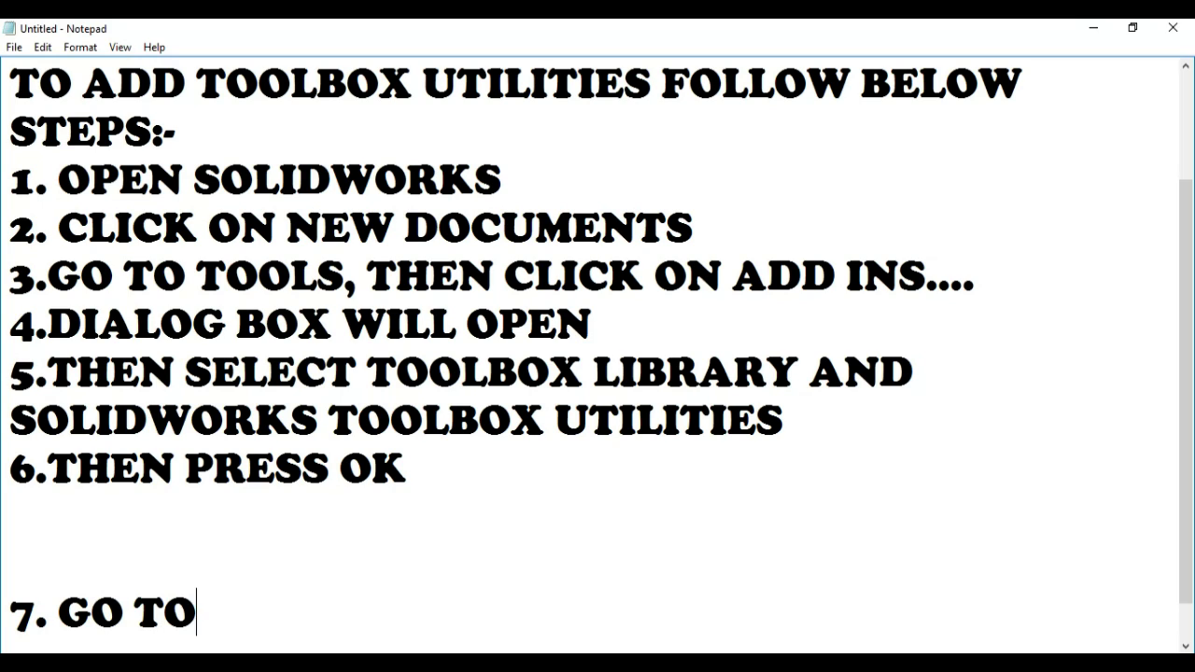
type(" DESIGN ")
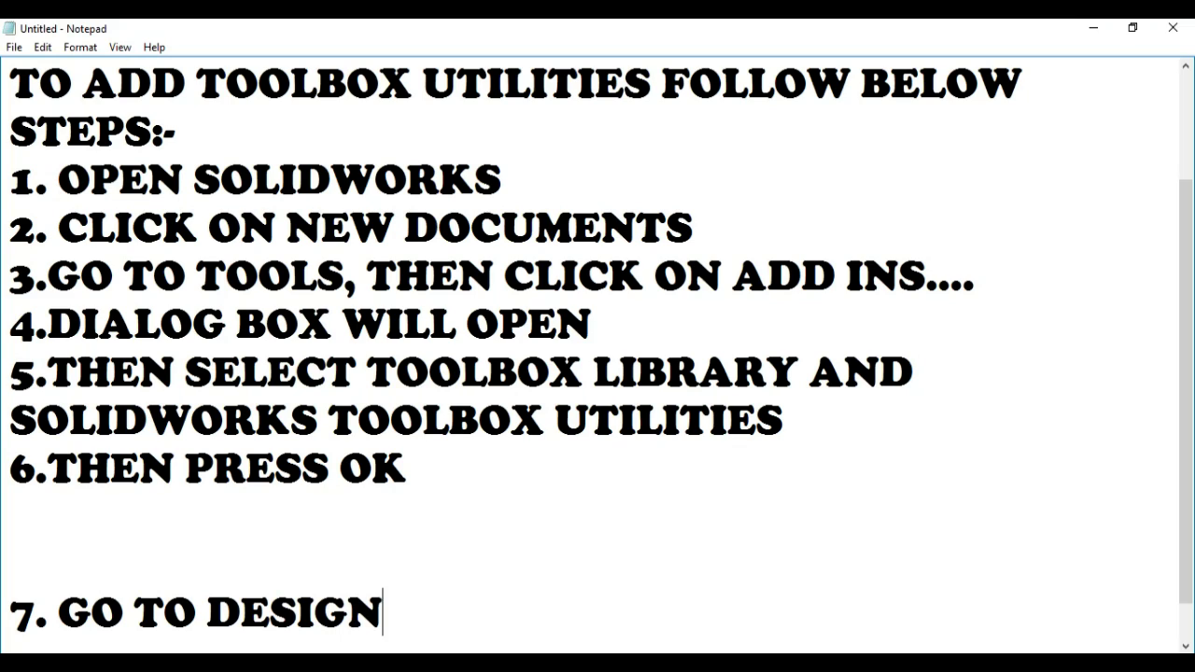
type("LIB")
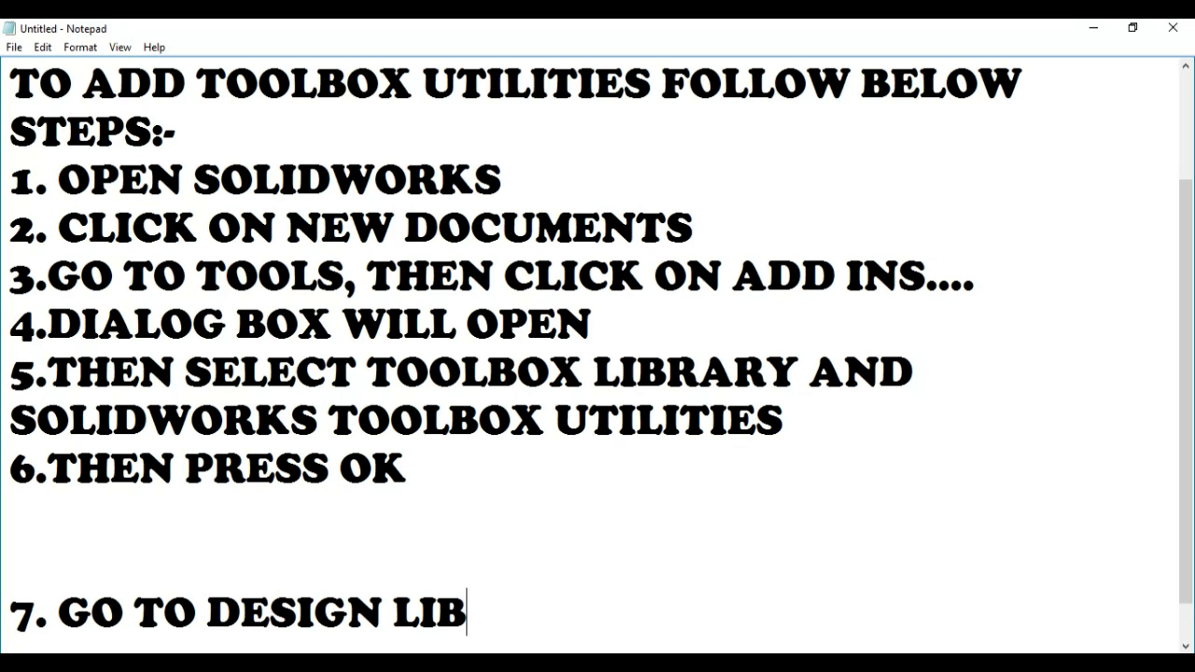
type("RARY")
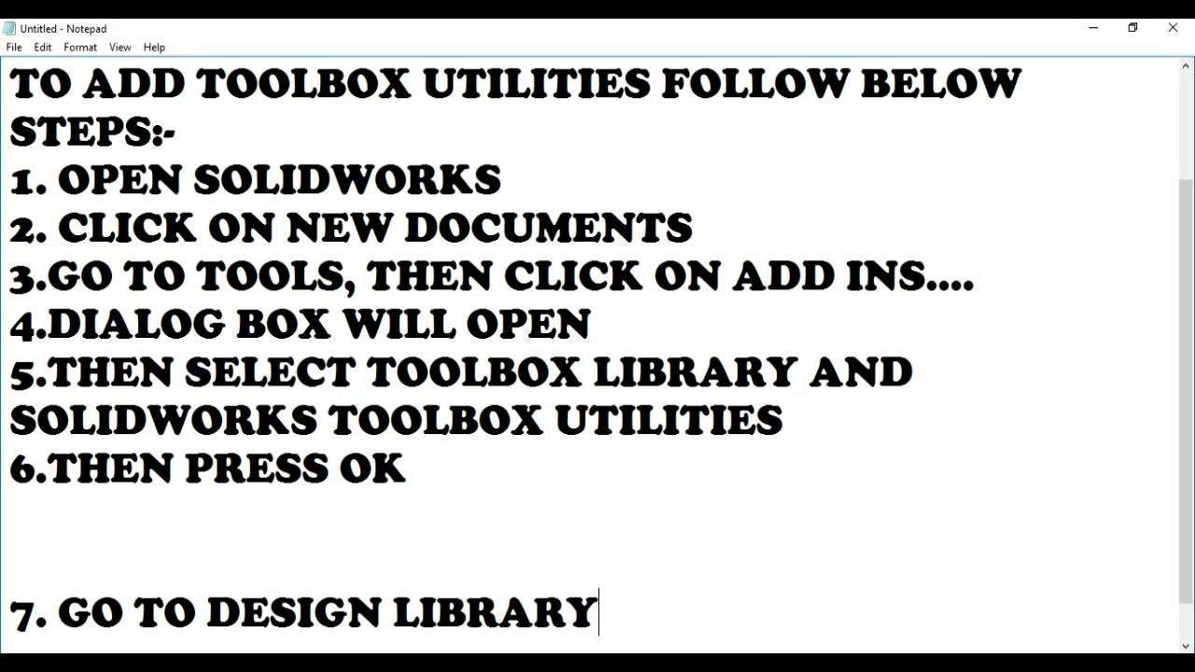
key("Return")
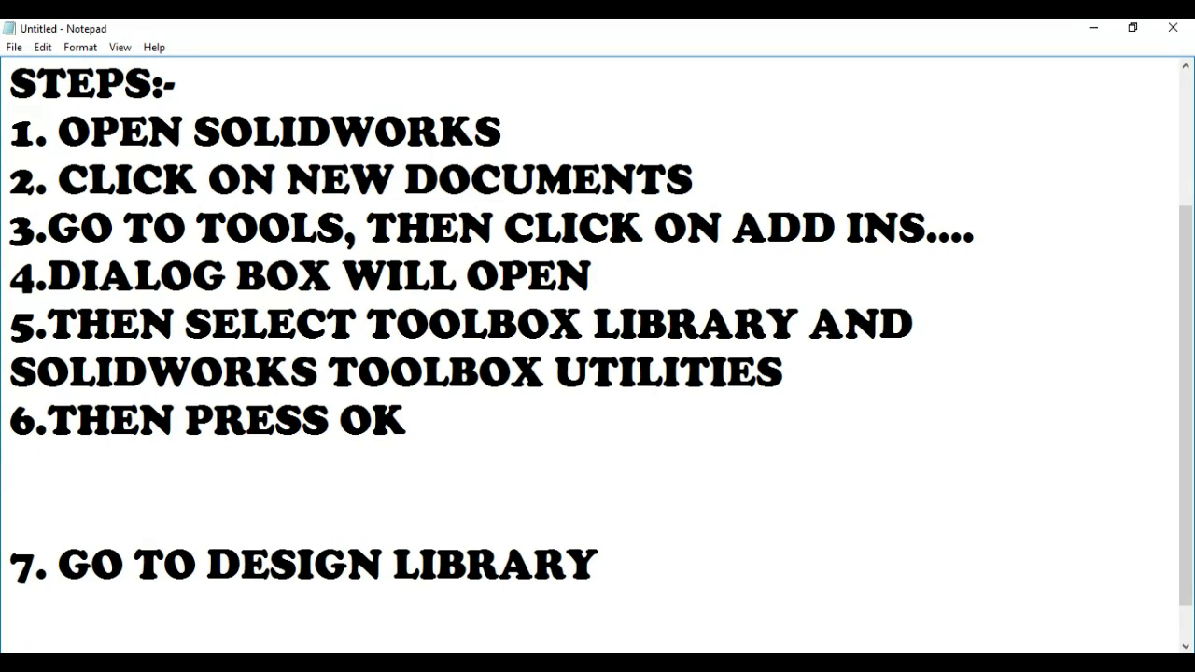
type("8. ")
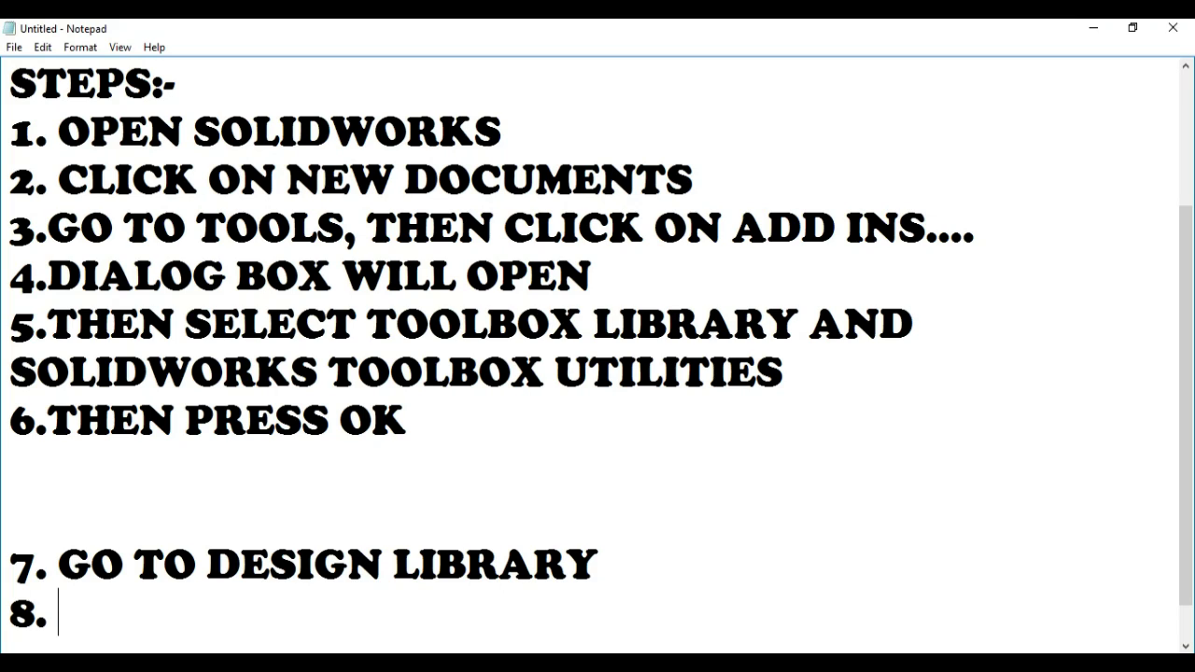
type("THEN D")
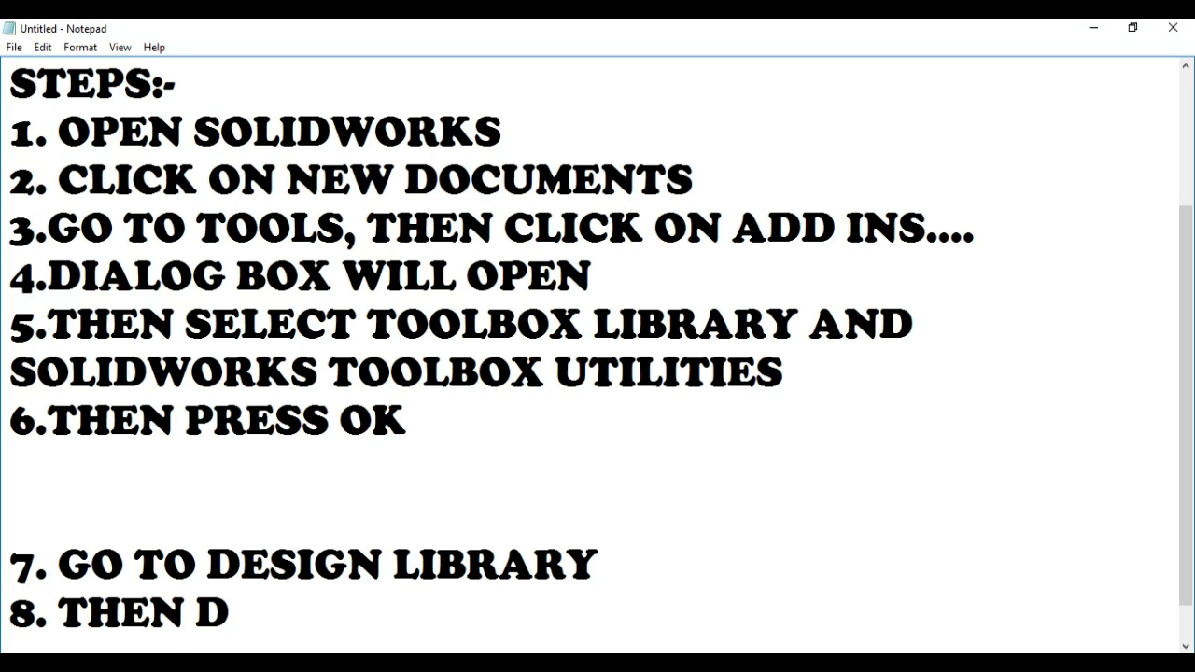
type("OUBLE")
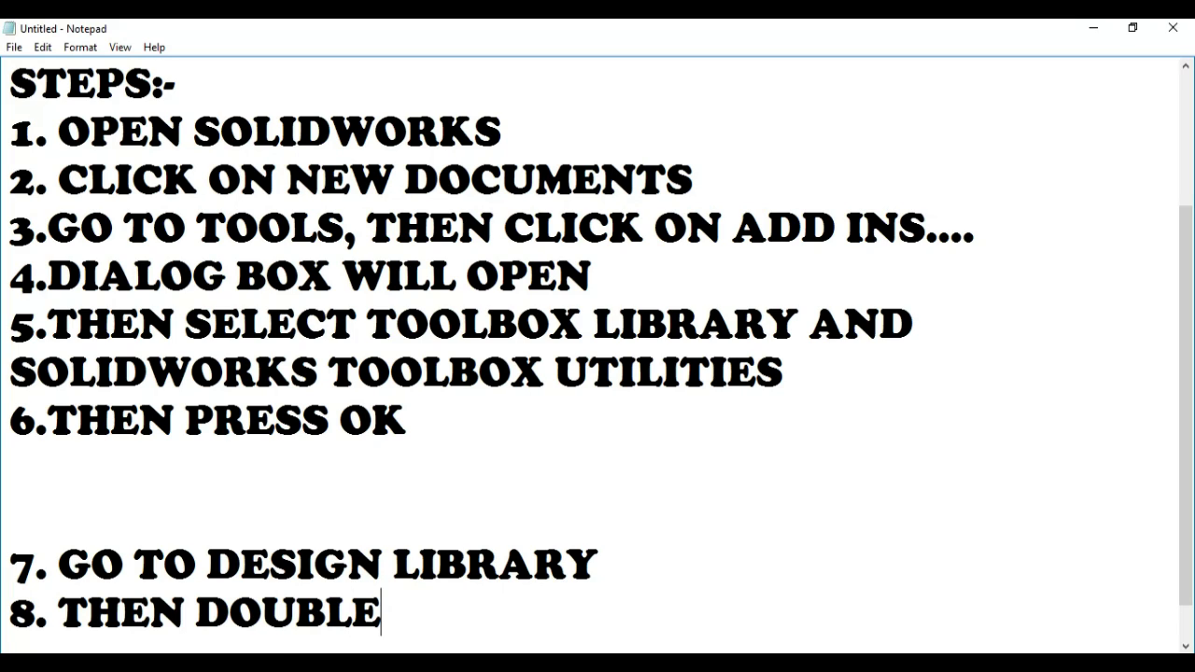
type(" CLICK O")
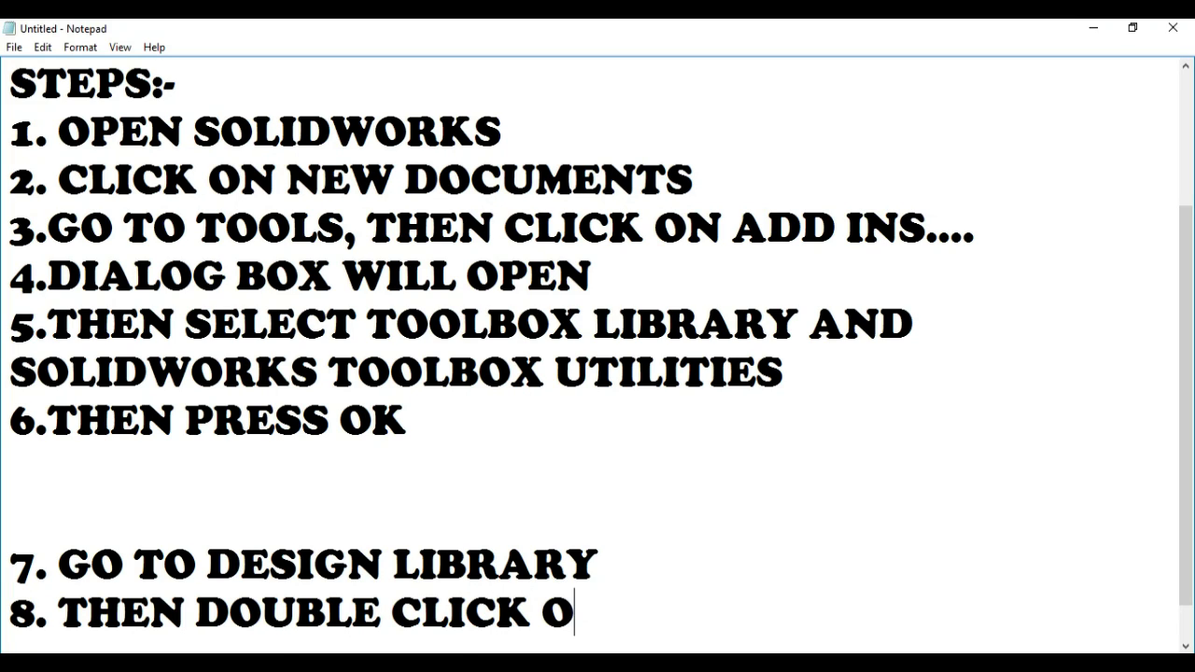
type("N ")
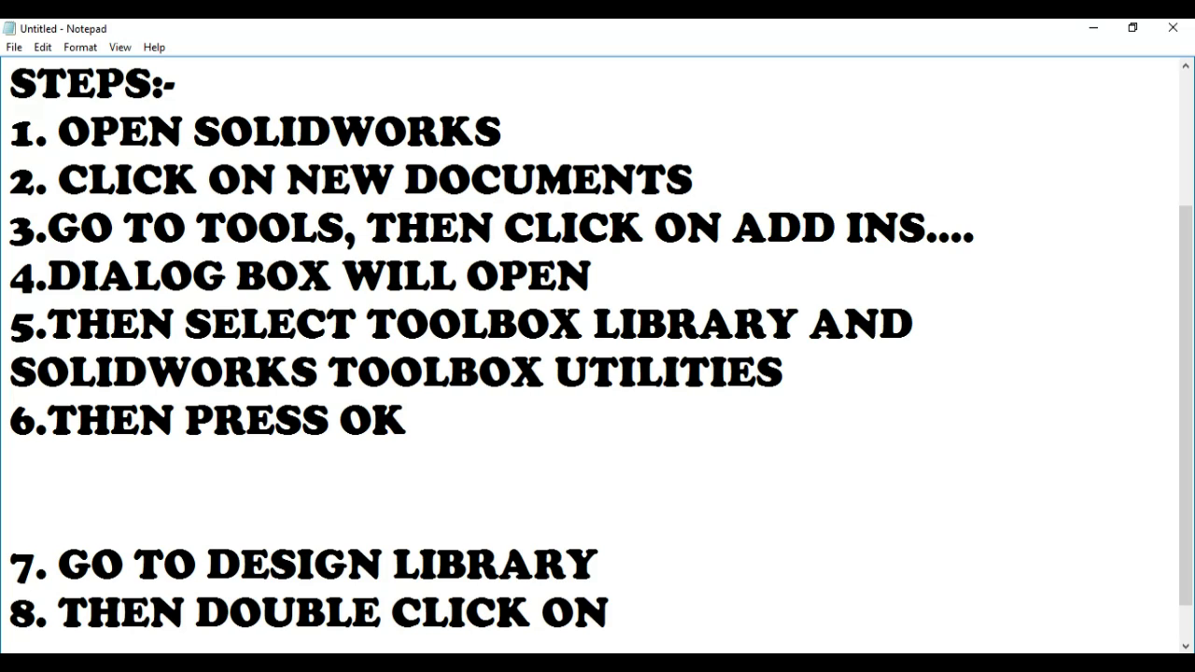
type("TOOL")
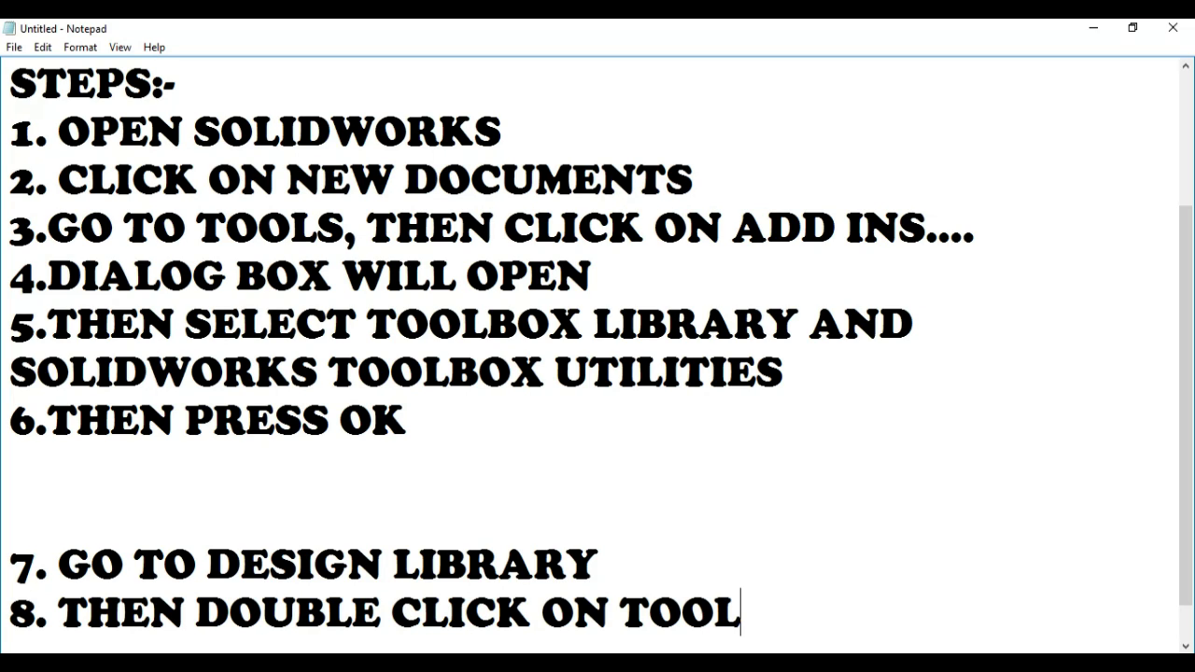
type("BOX")
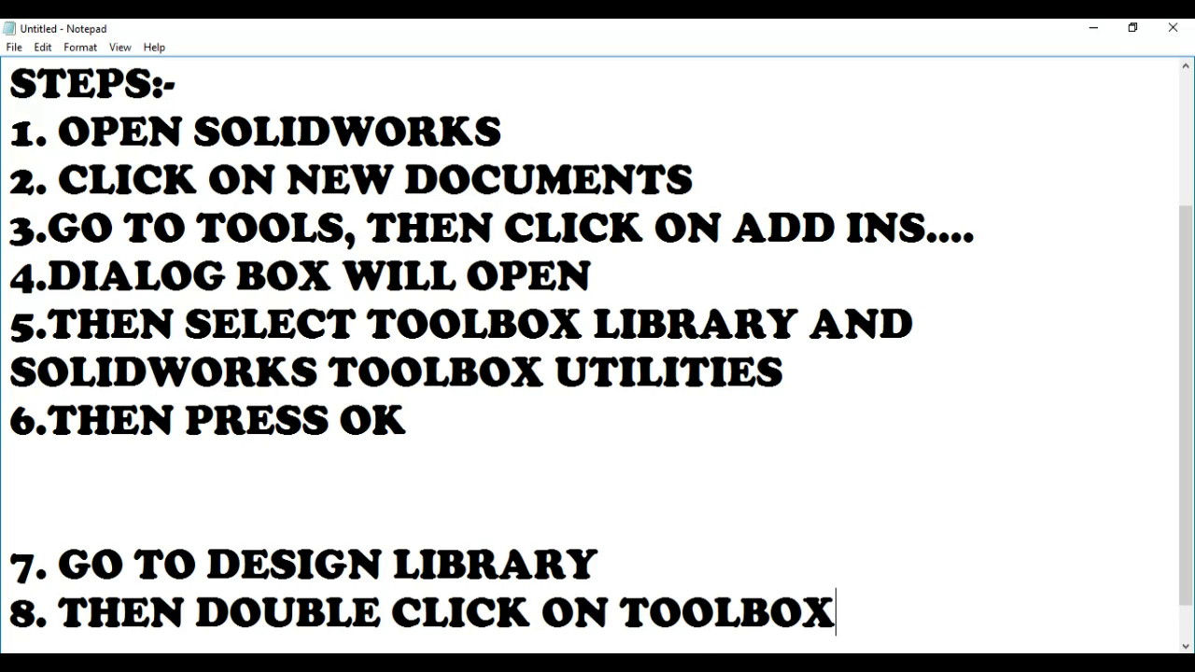
key("Return")
type("9")
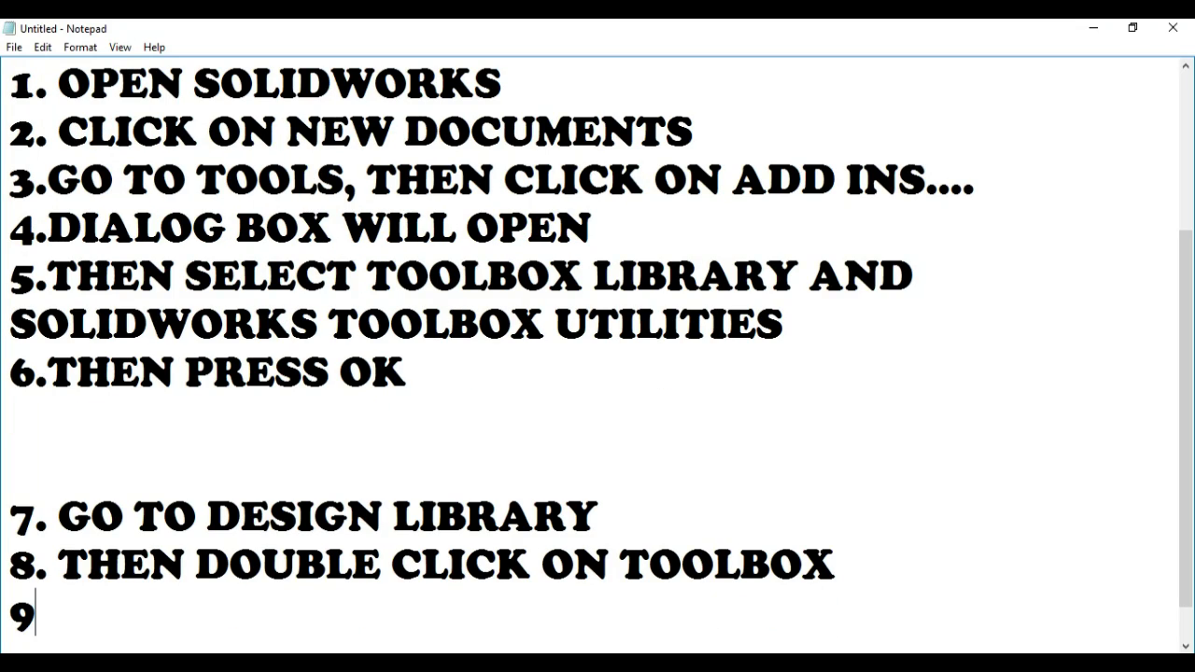
type("3")
Complete step 9 as '9. NOW YOU CAN ADD ANY MECHANICAL COMPONET ACCORDING TO YOUR REQUIRMENT'.
key("BackSpace")
type(". ")
type("NOW")
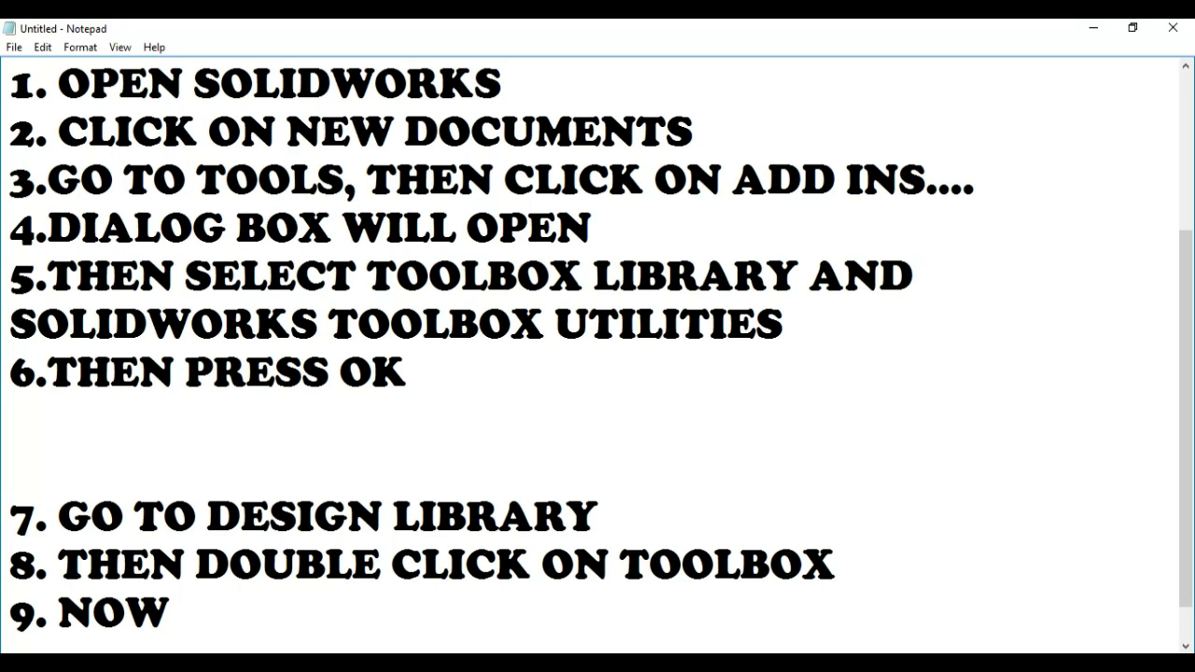
type(" YOU ")
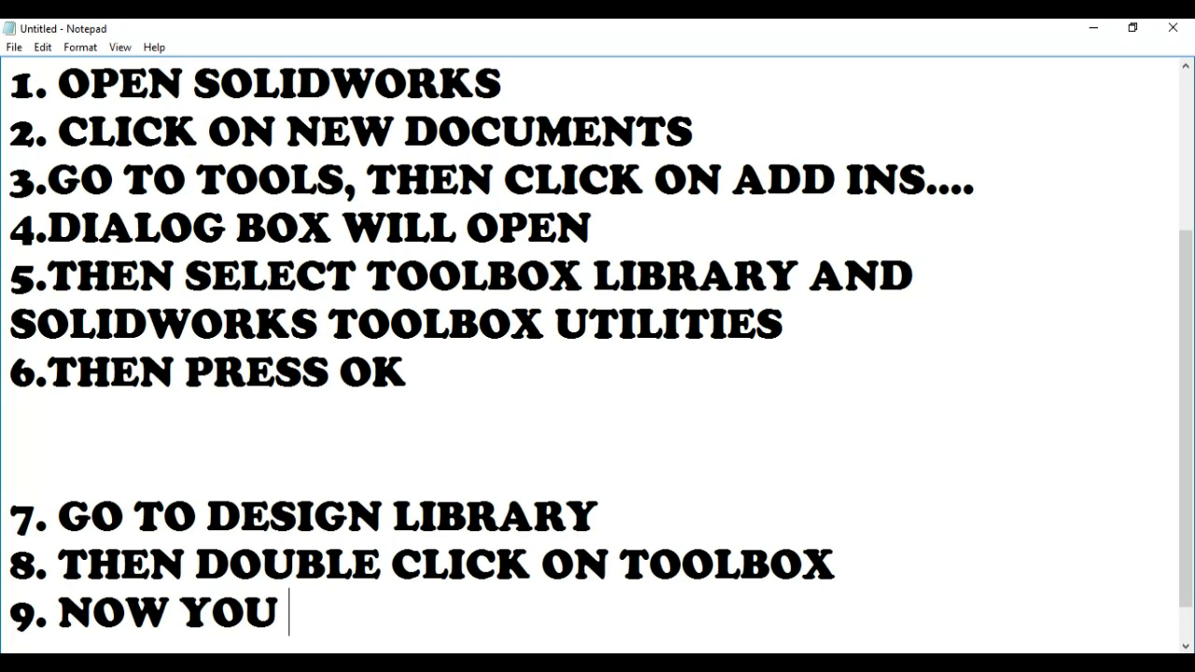
type("CAN ADD ")
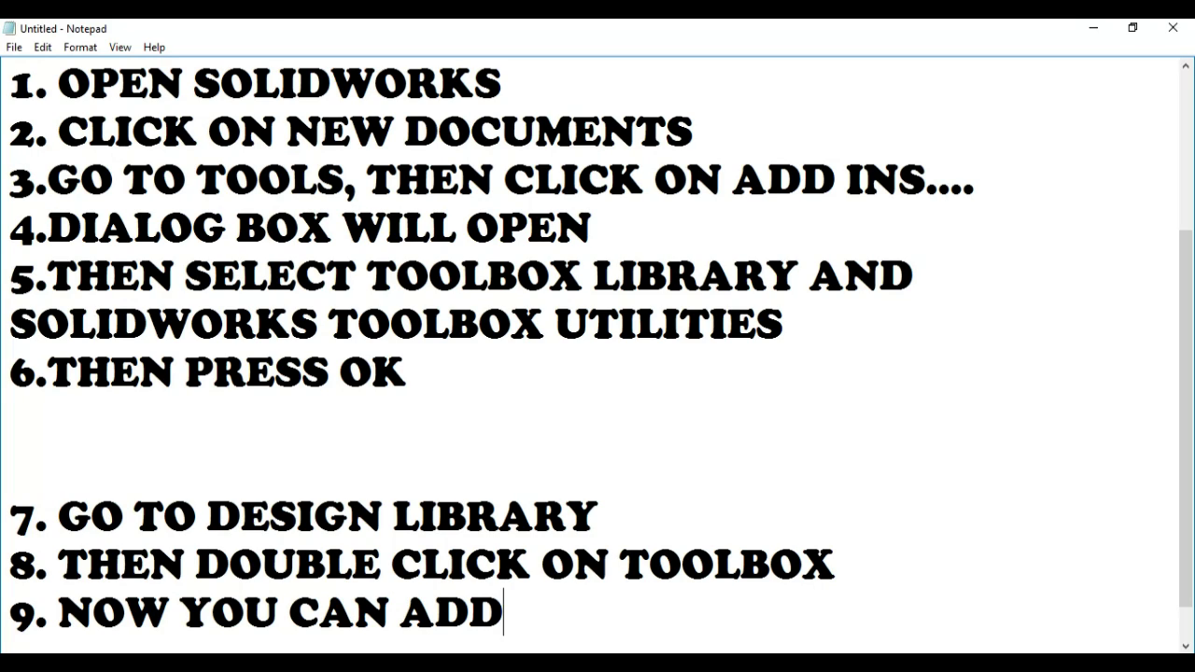
type("ANY ")
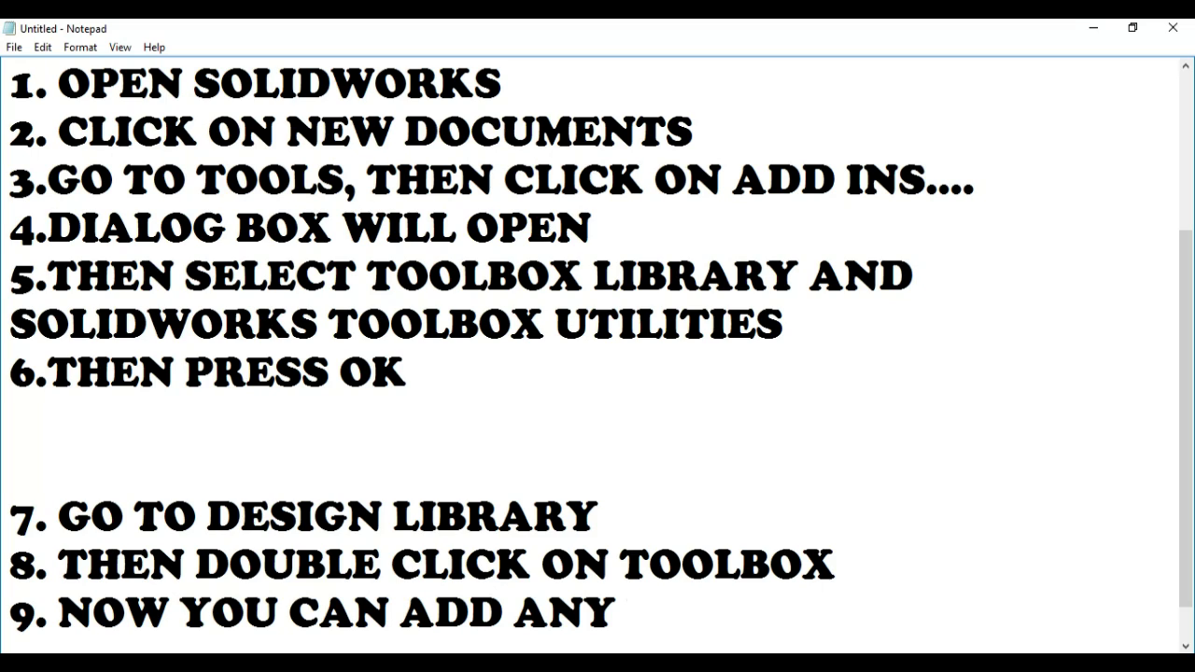
type("MECHANI")
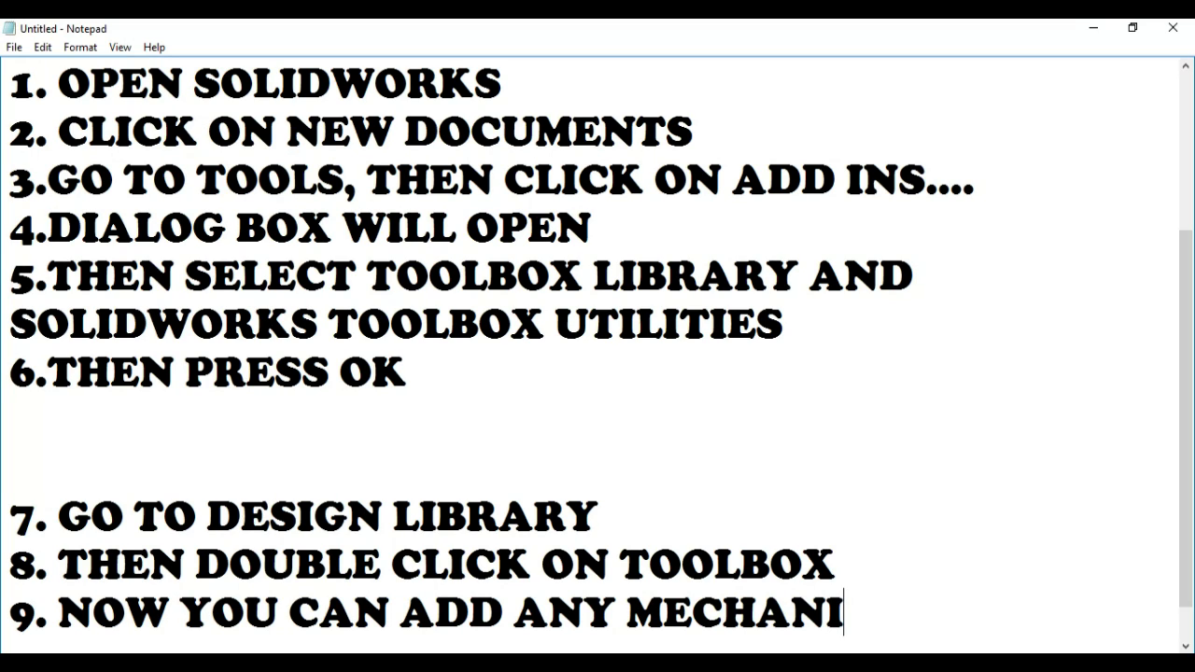
type("CAL ")
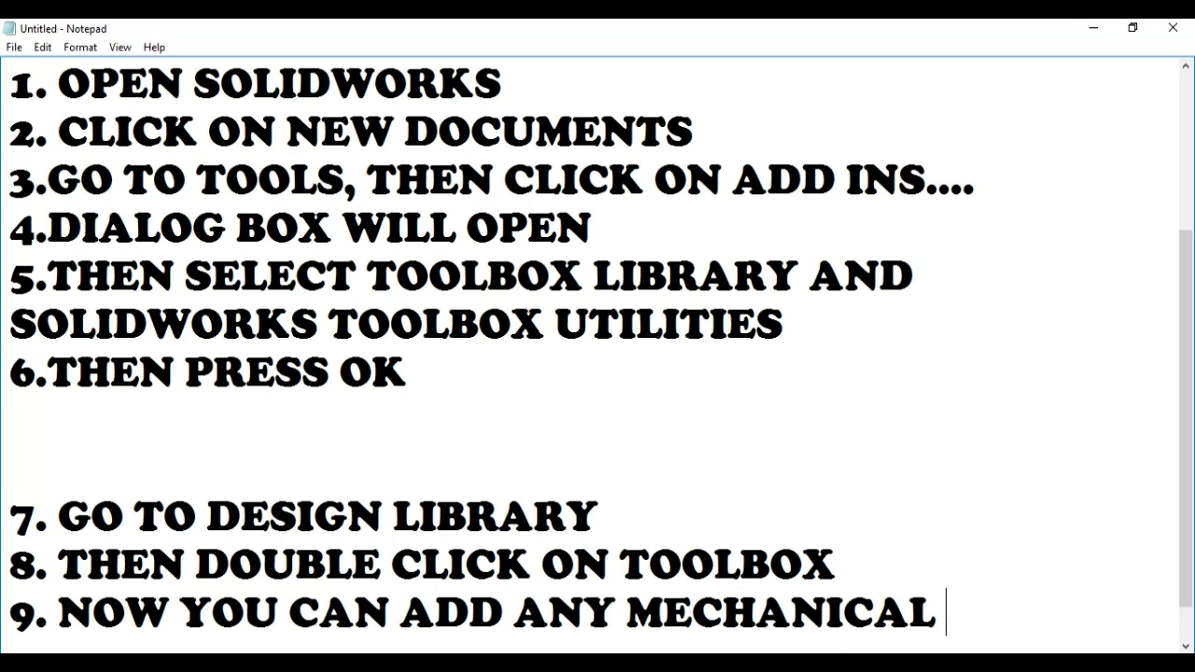
type("COMPONET")
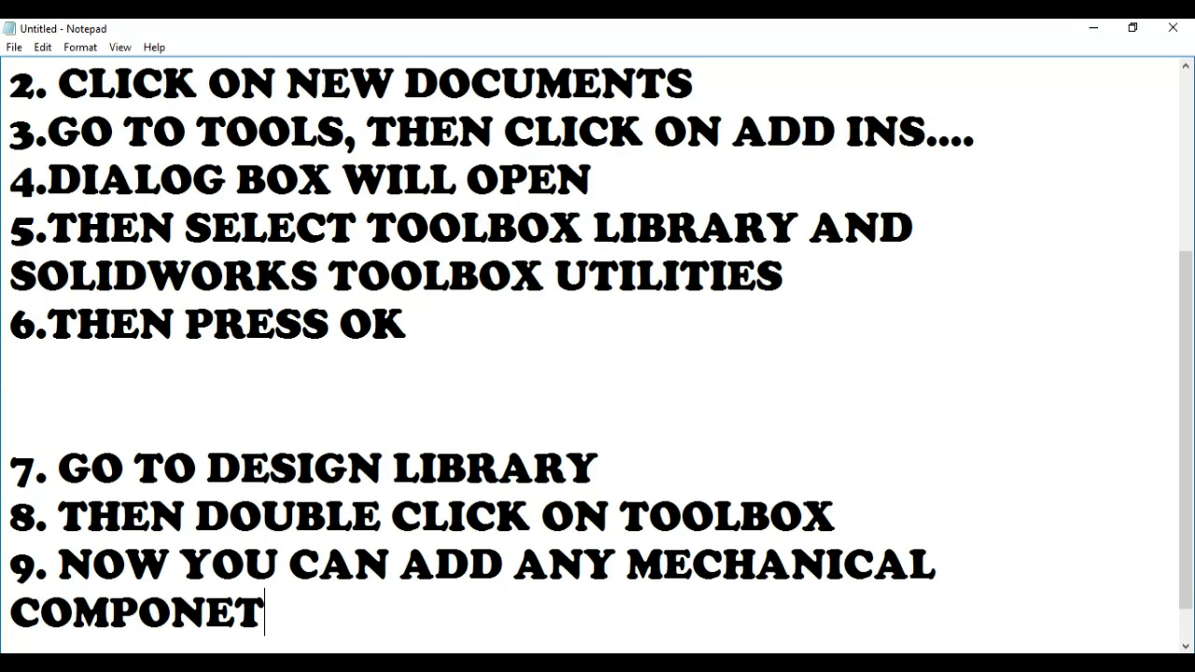
type(" AC")
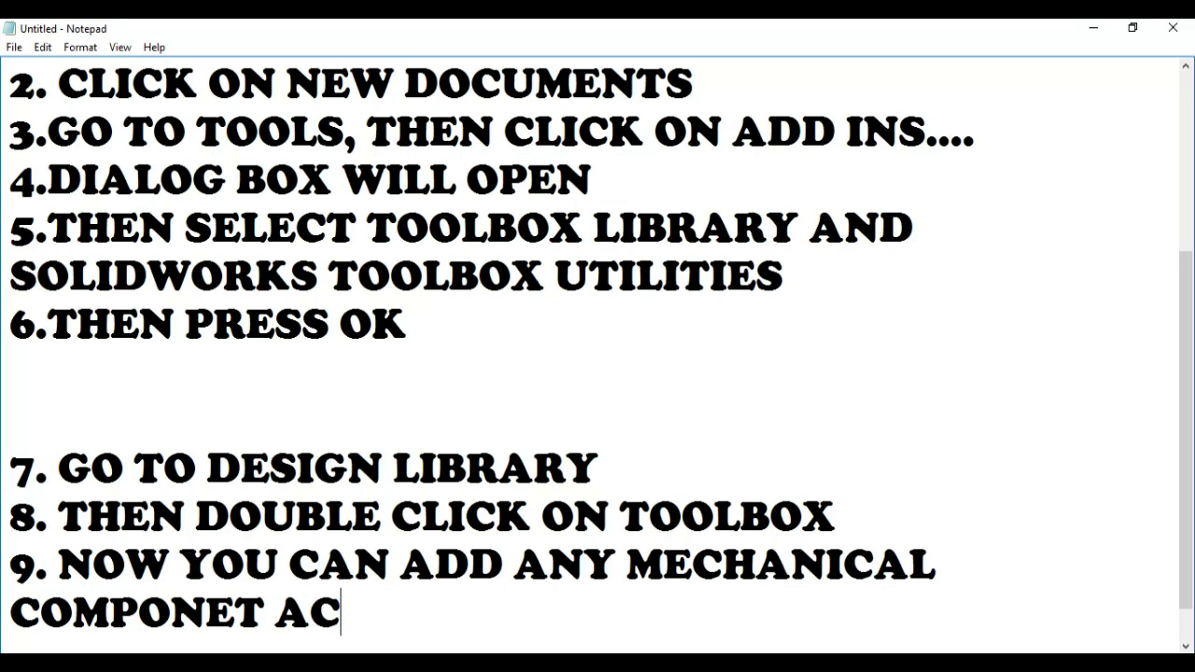
type("CORDI")
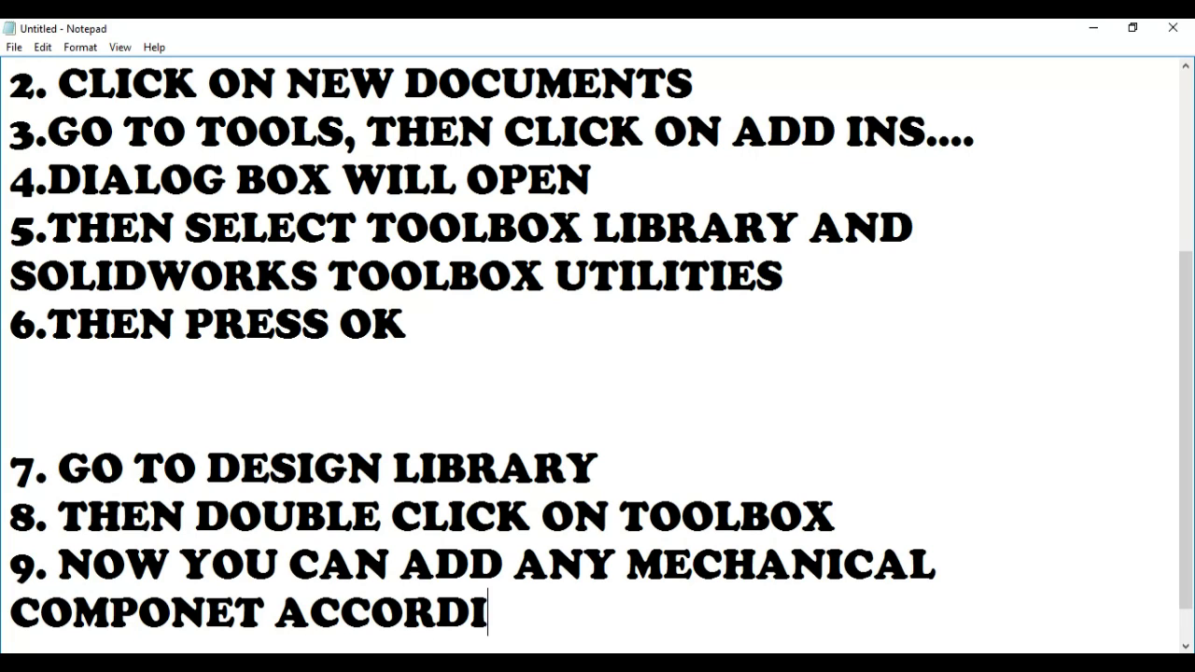
type("NG TO ")
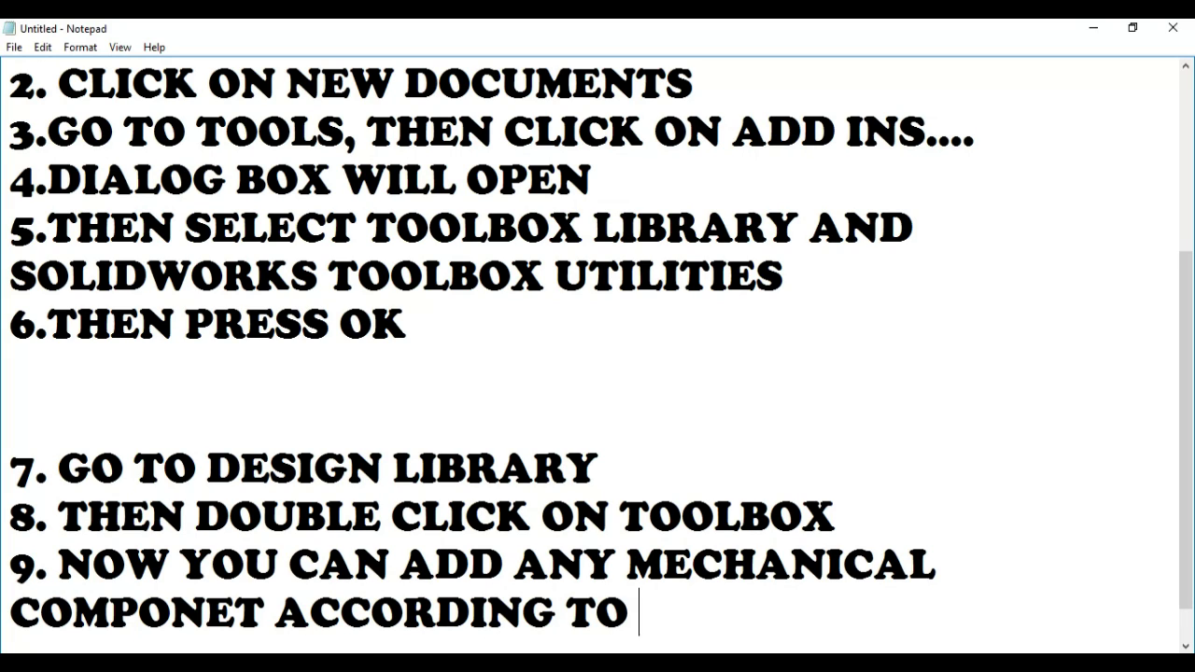
type("YOUR ")
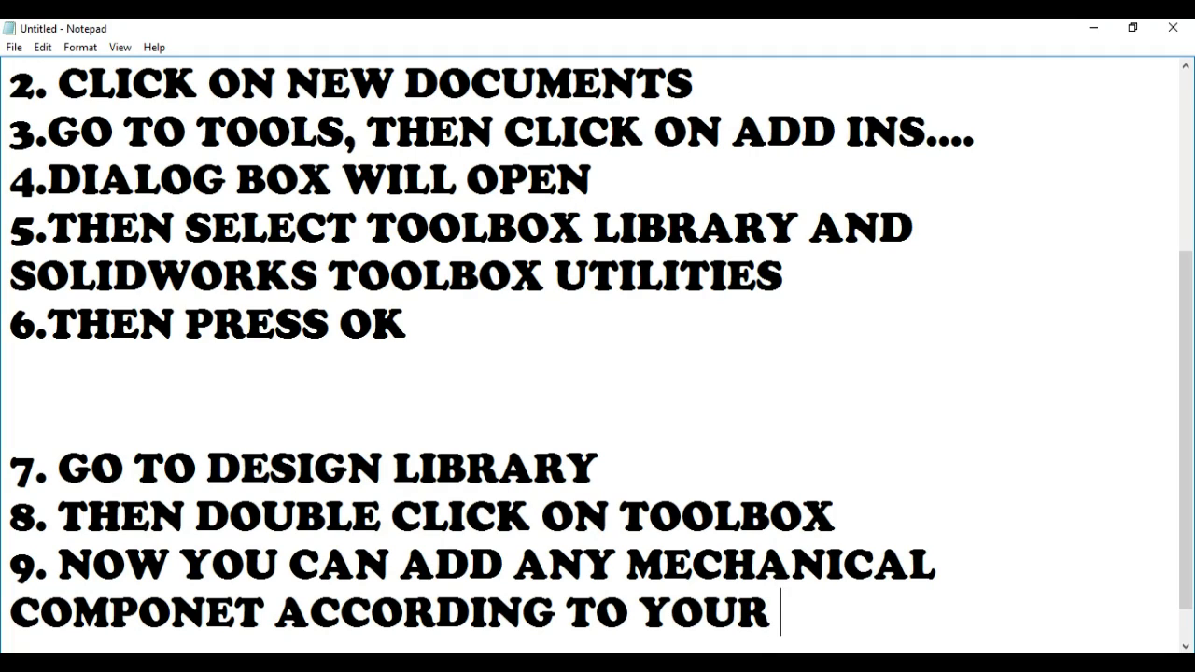
type("RE")
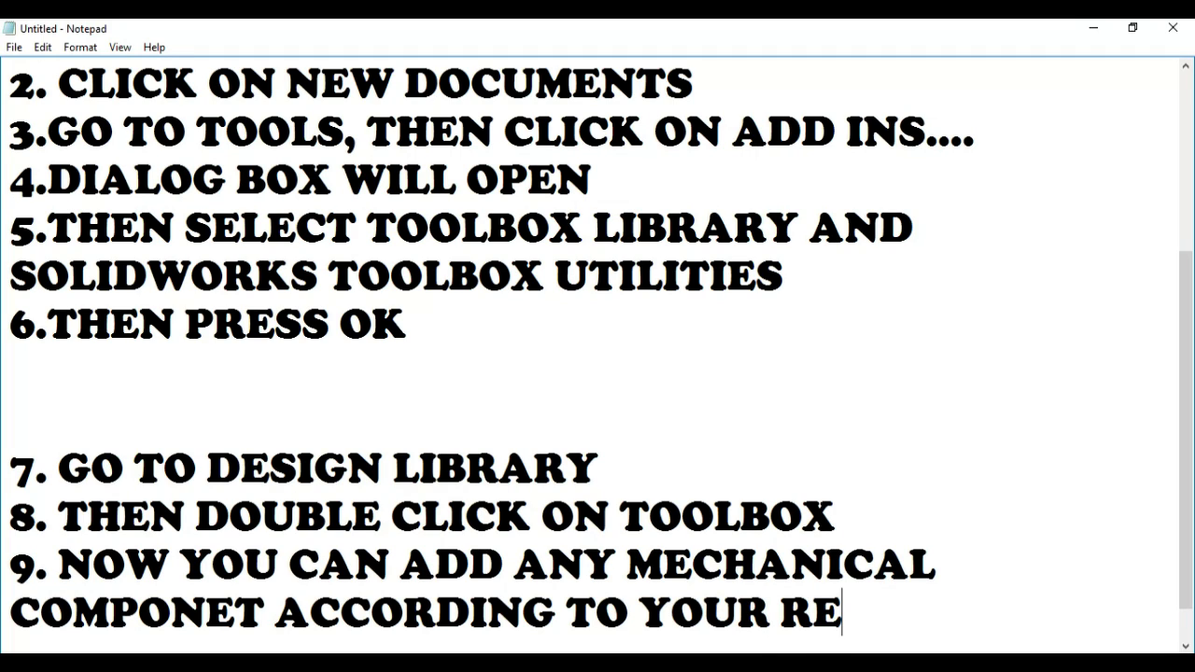
type("QUIR")
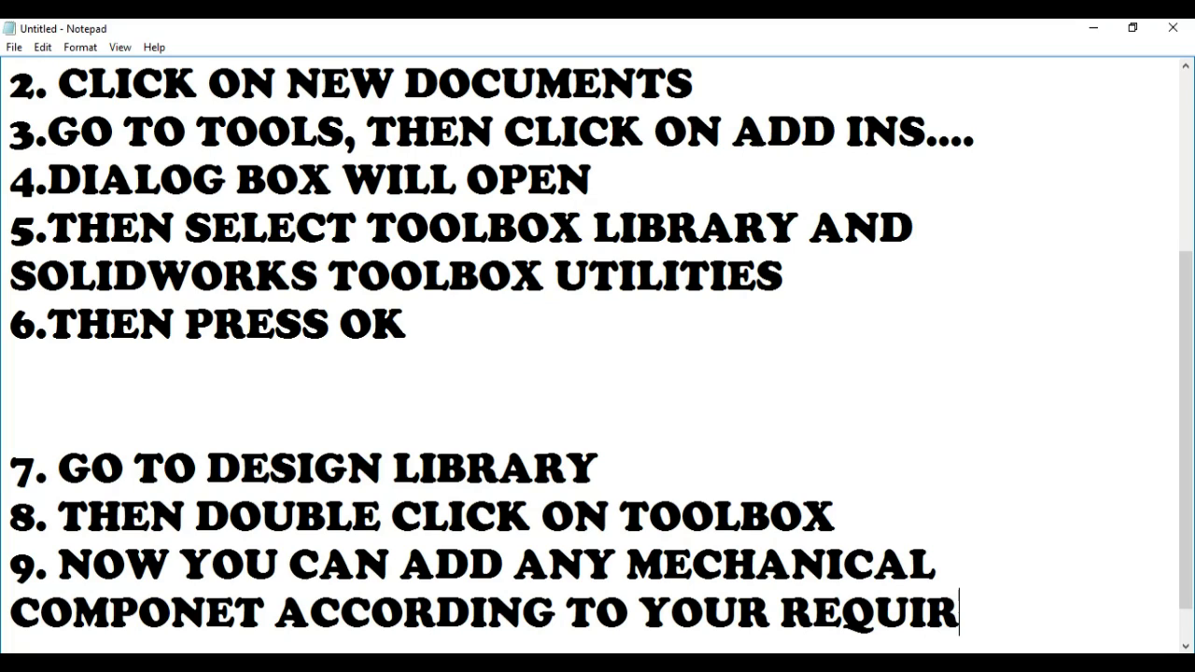
type("MENT")
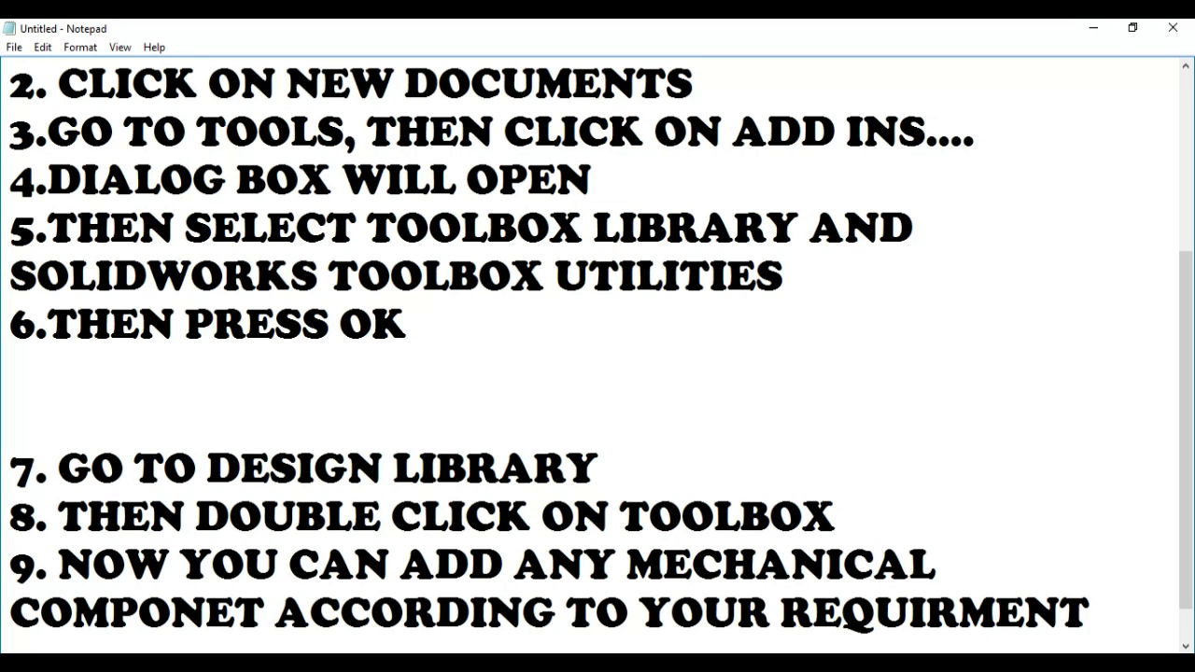
key("Return")
left_click_drag(483, 555, 14, 644)
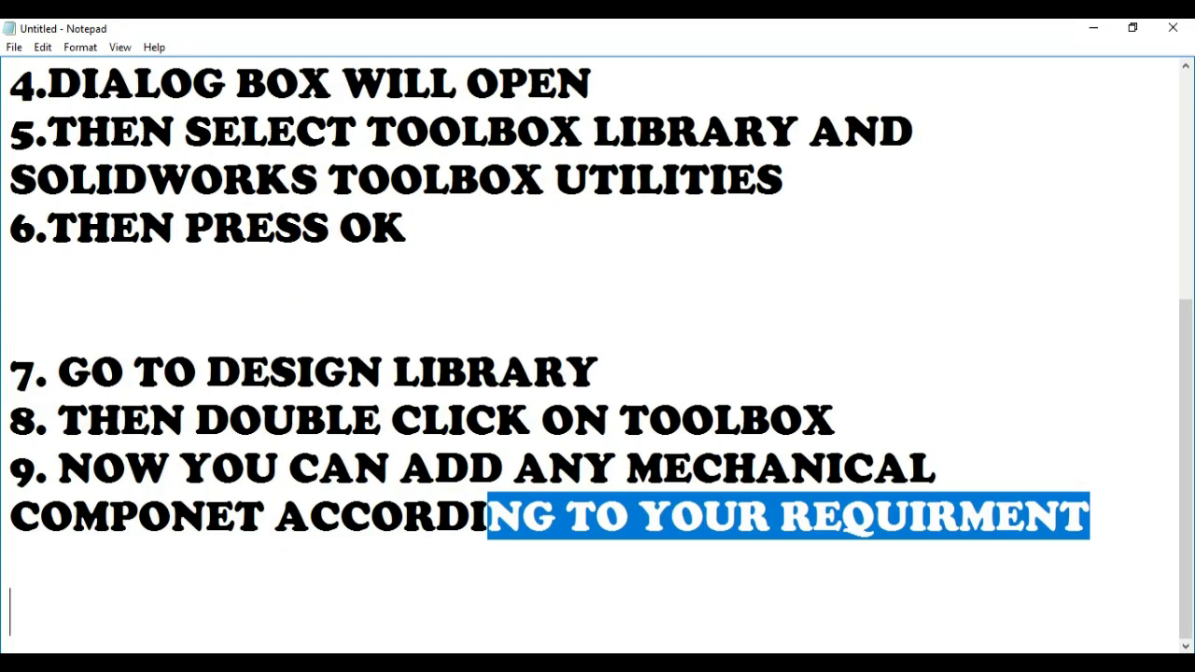
left_click(731, 572)
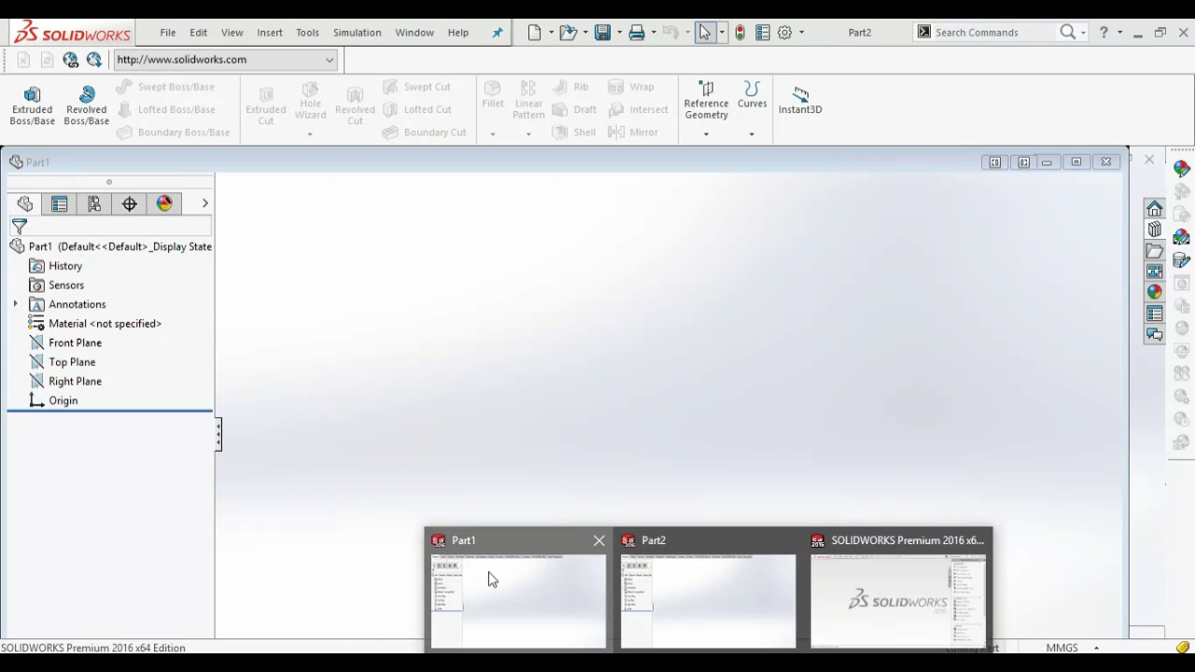
In Part1's Design Library, open Toolbox > ANSI Inch > Bolts and Screws to list Countersunk Head, Hex Head and Lag Screws.
left_click(492, 579)
left_click(1178, 237)
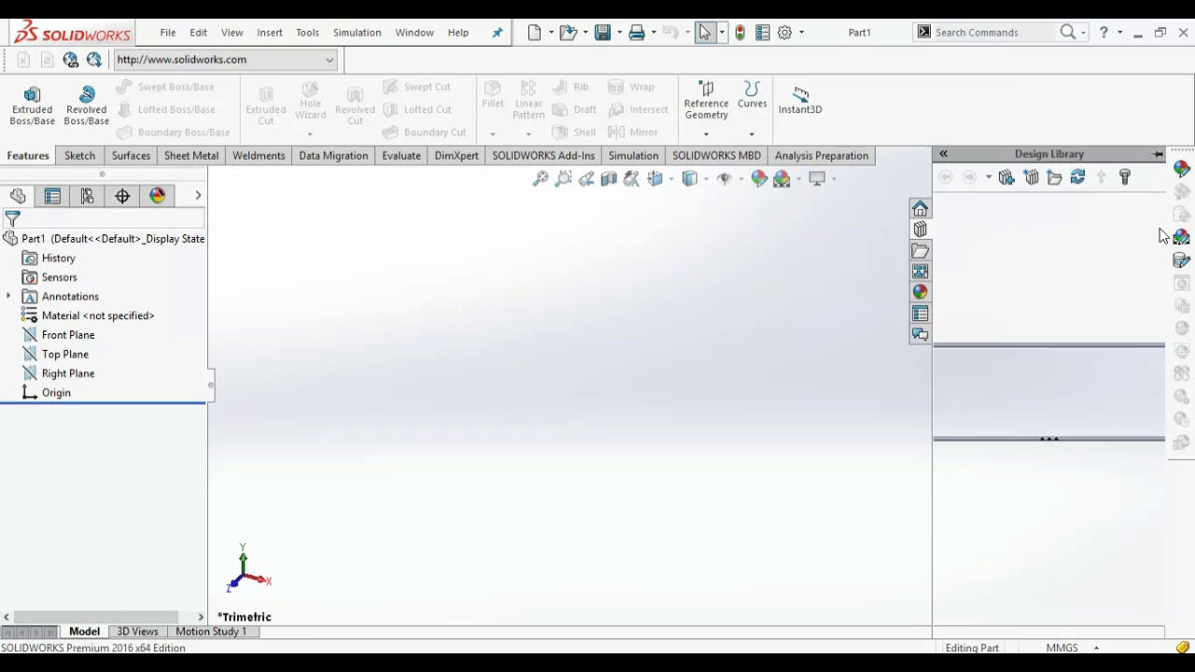
left_click(991, 229)
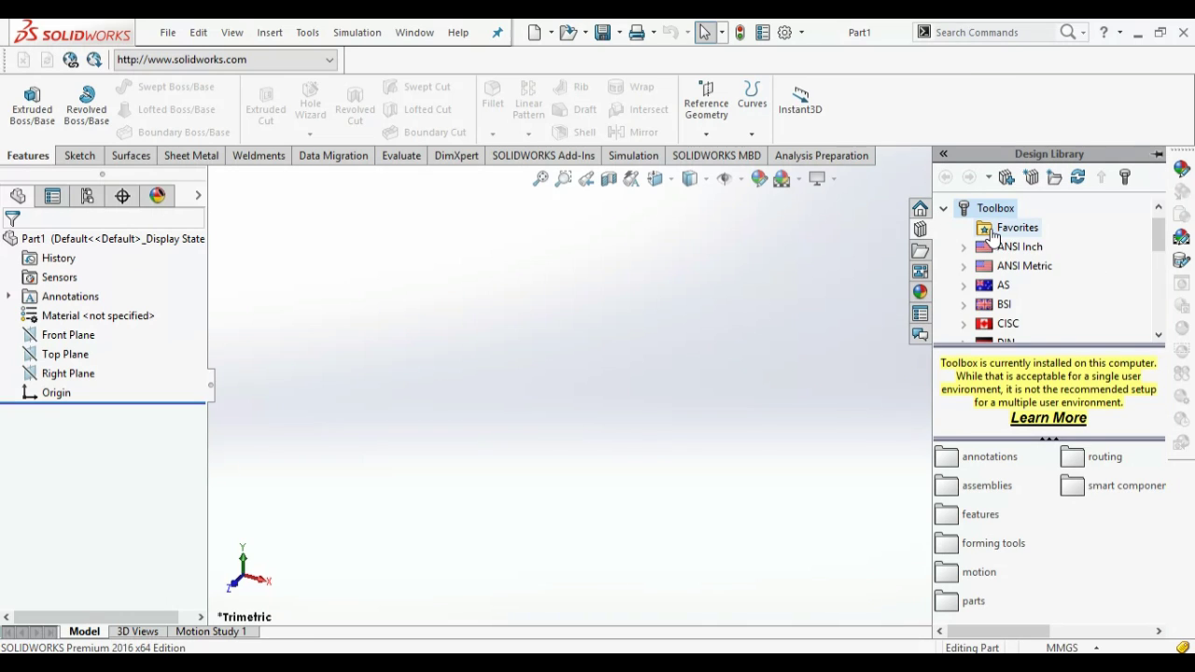
left_click(1014, 246)
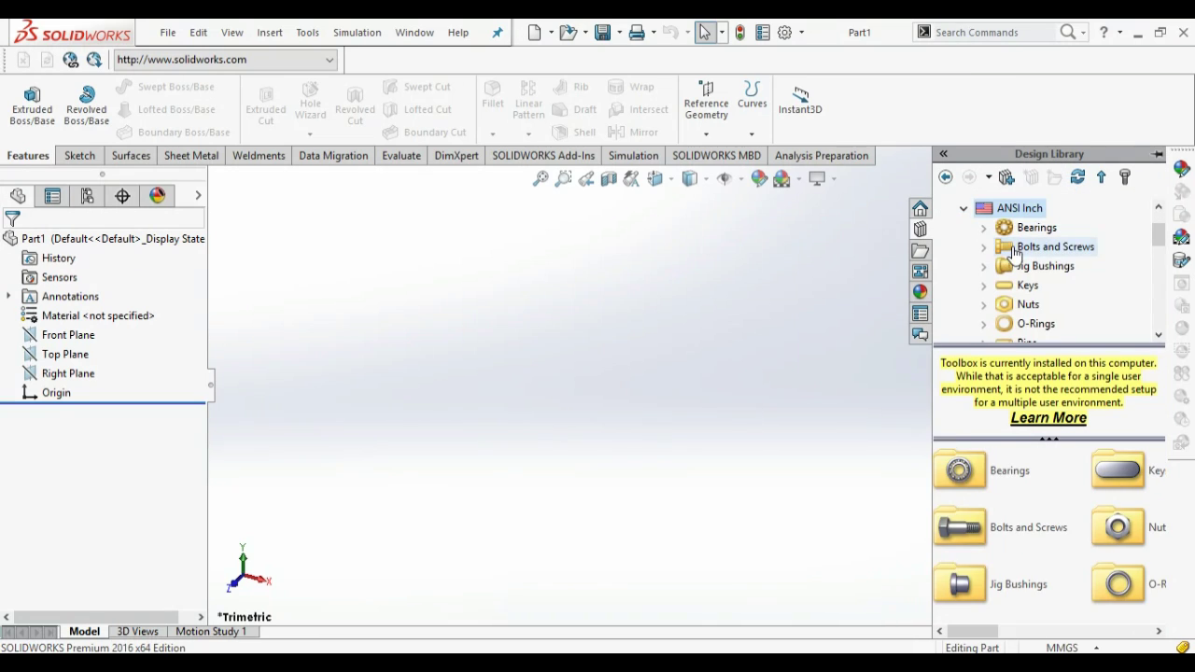
double_click(1016, 528)
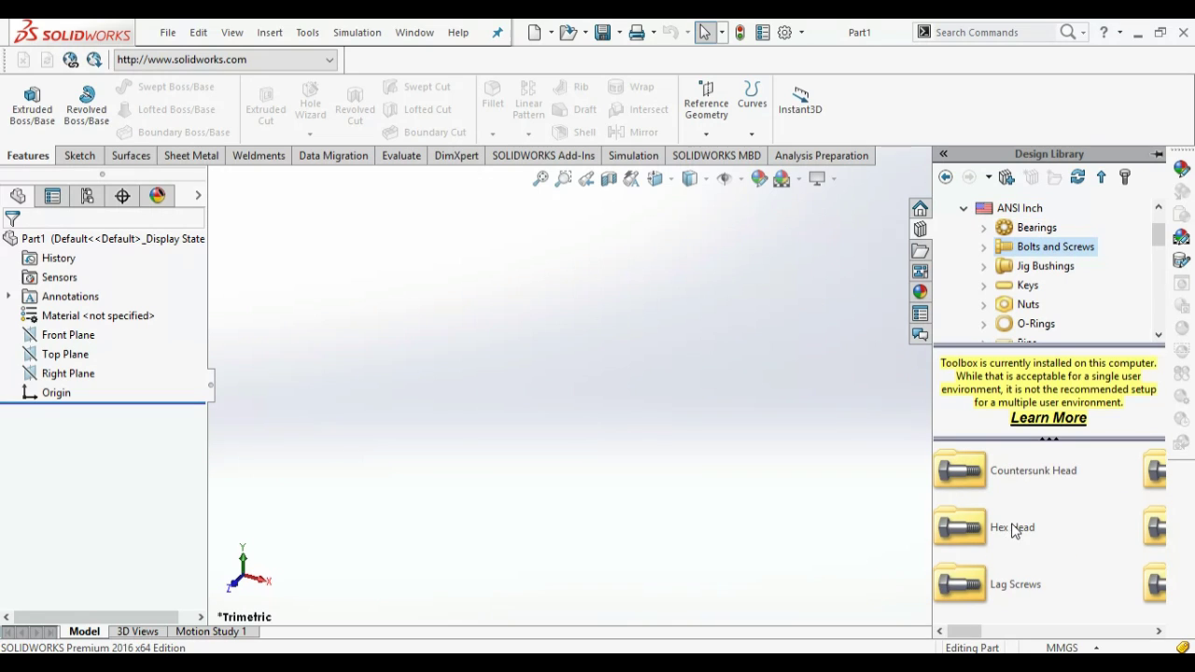